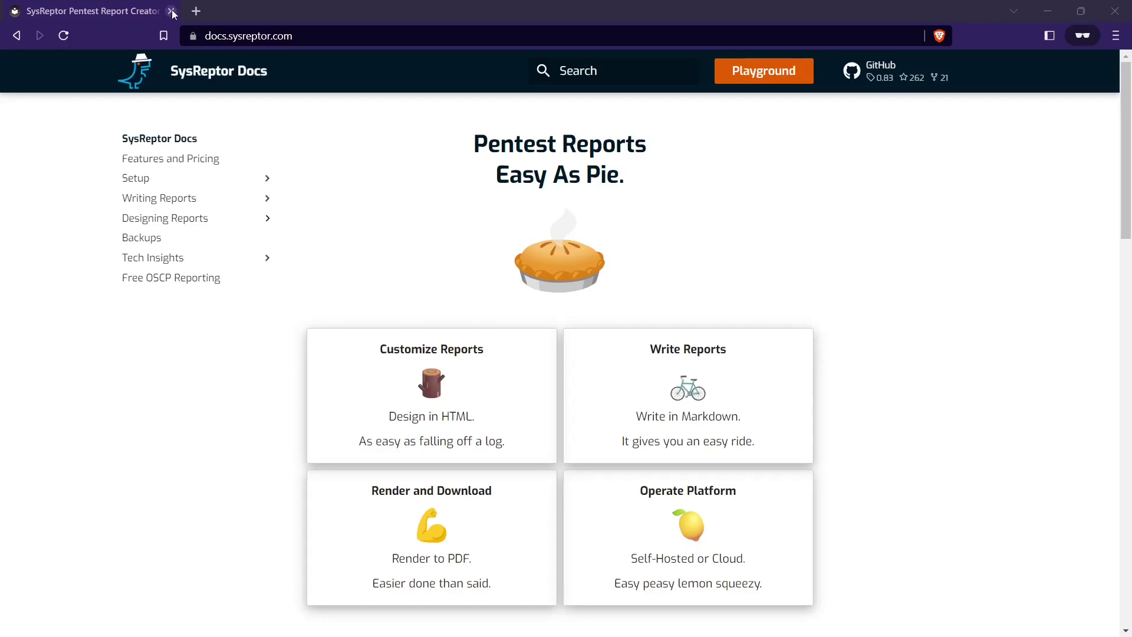
Open the Setup > Prerequisites page and review the Ubuntu and 4GB RAM requirements
left_click(143, 180)
left_click(159, 198)
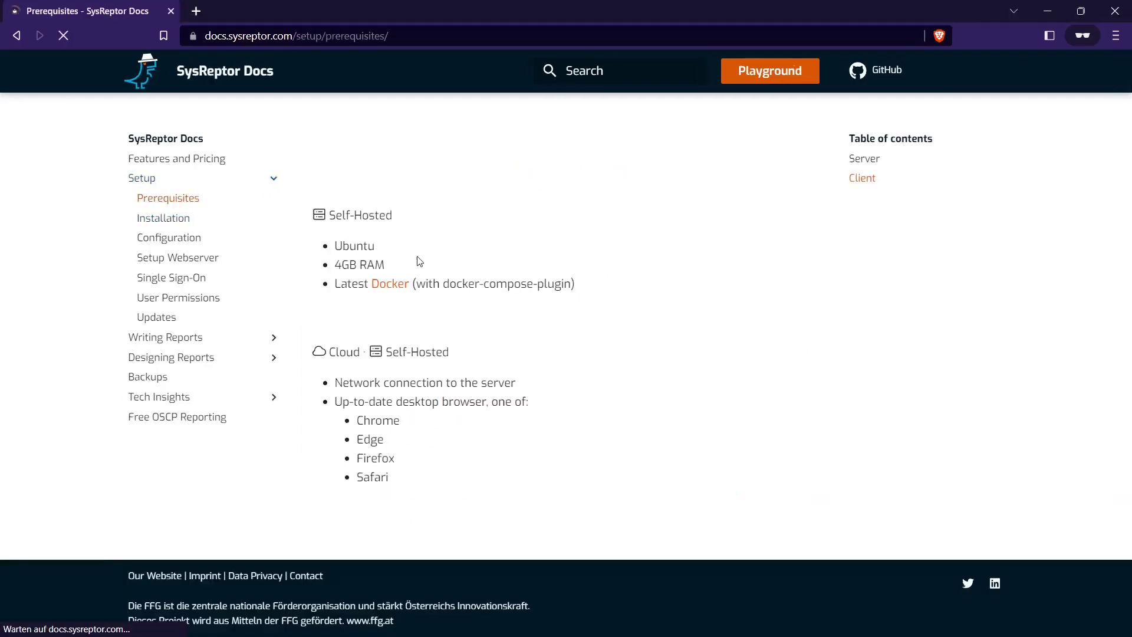
left_click_drag(338, 246, 404, 244)
left_click(405, 244)
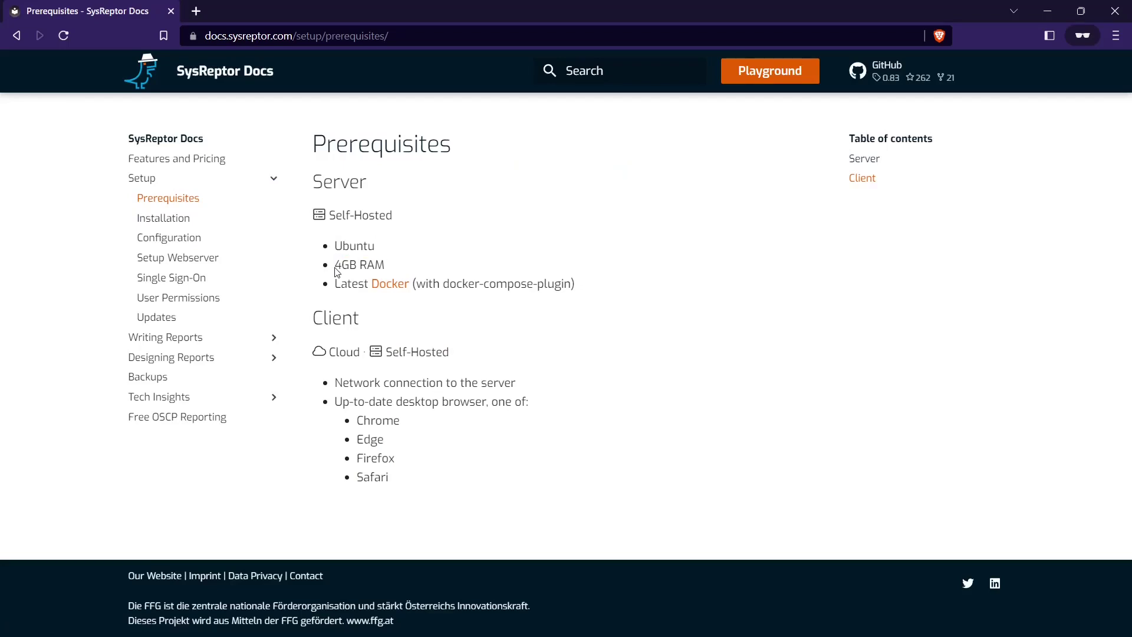
left_click_drag(338, 266, 402, 270)
left_click(403, 270)
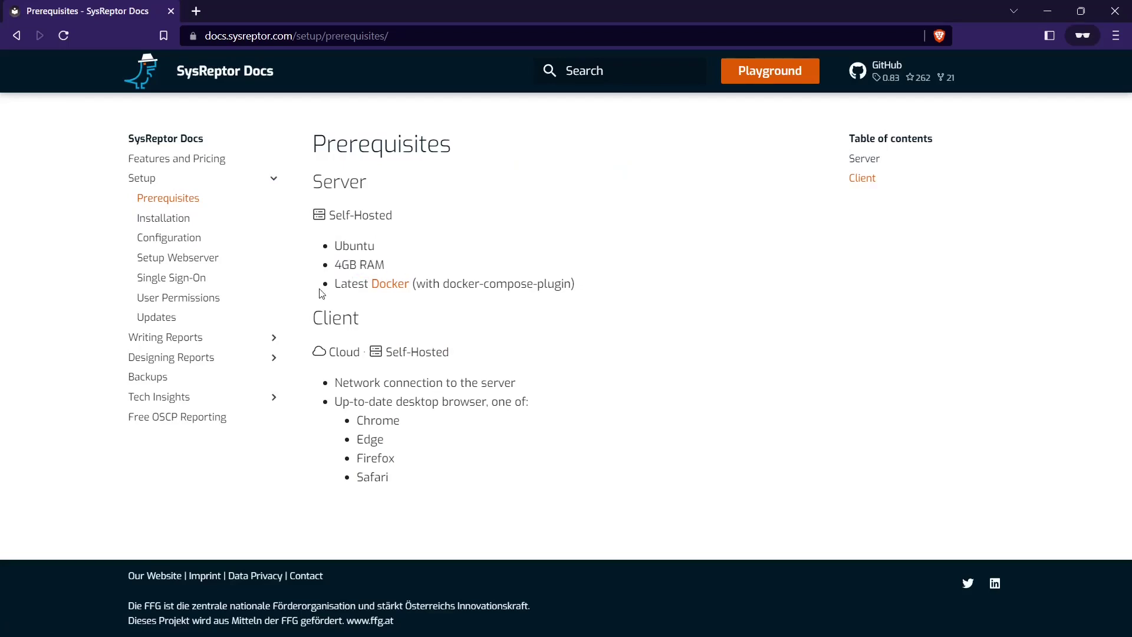
Open Docker's Ubuntu install guide in a new tab, view it, then return to Prerequisites
middle_click(400, 287)
left_click(223, 11)
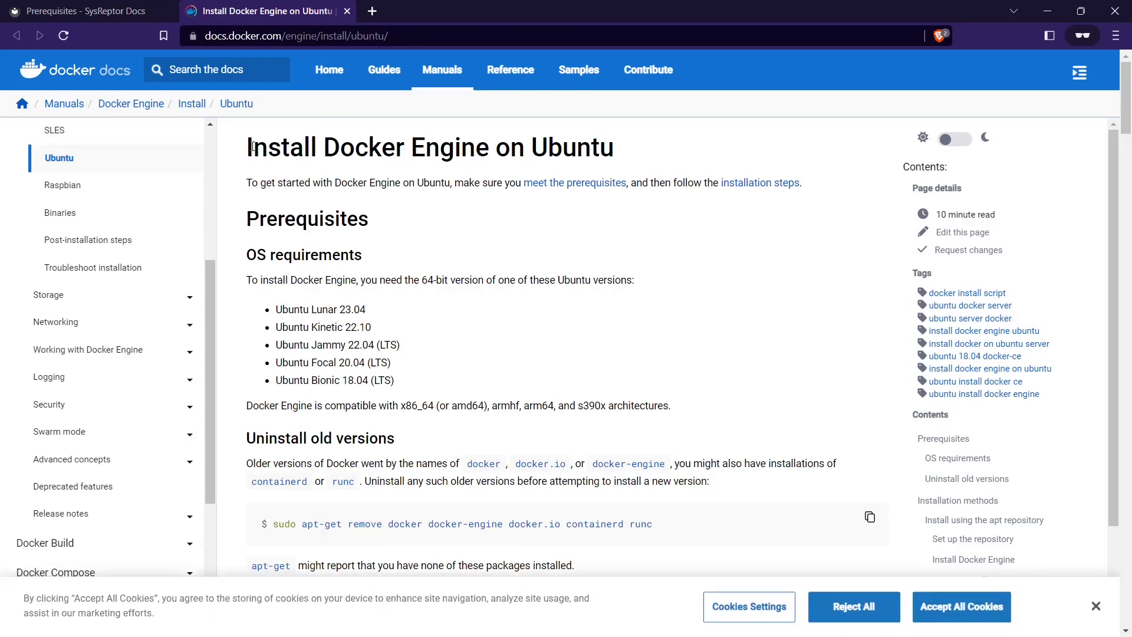
left_click_drag(248, 149, 591, 150)
left_click(643, 163)
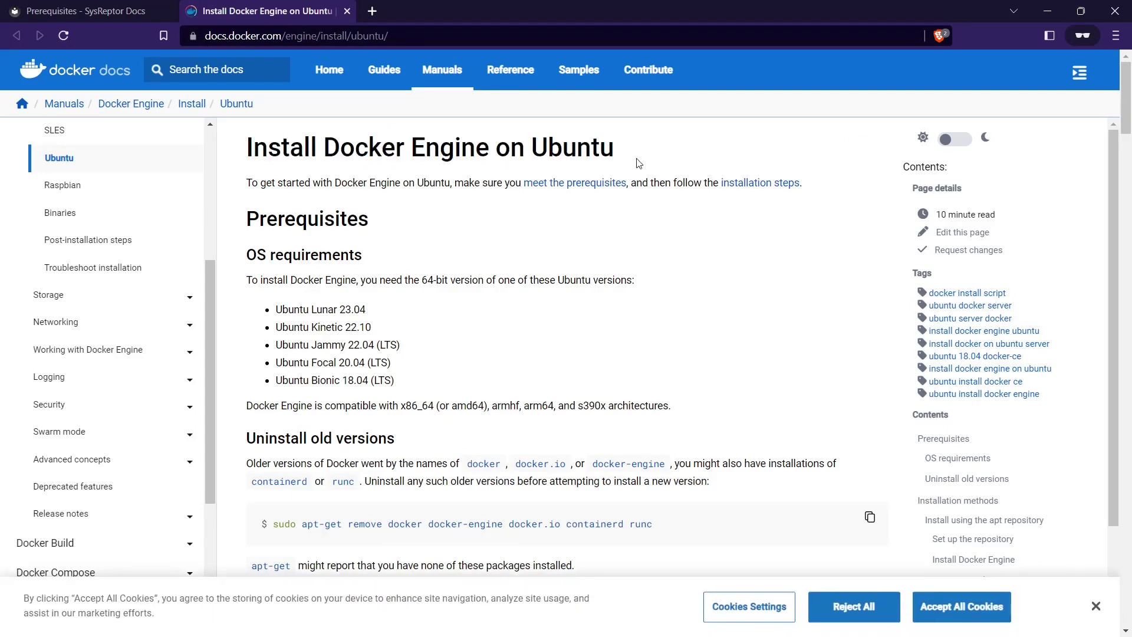
left_click(124, 12)
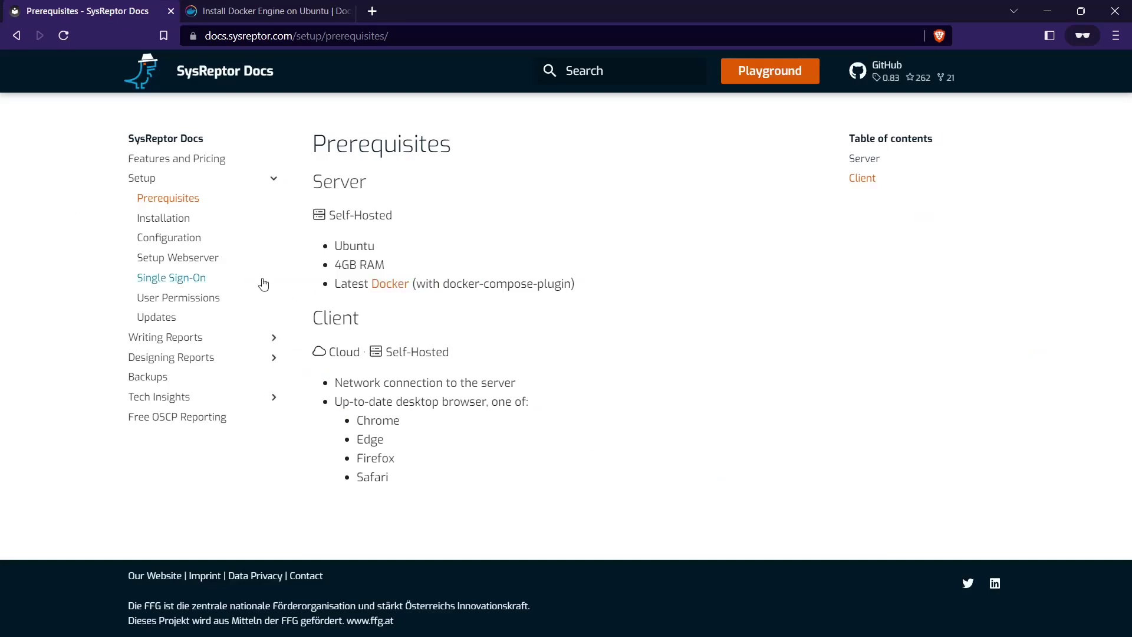
Open the Installation page and review the package install commands
left_click(156, 223)
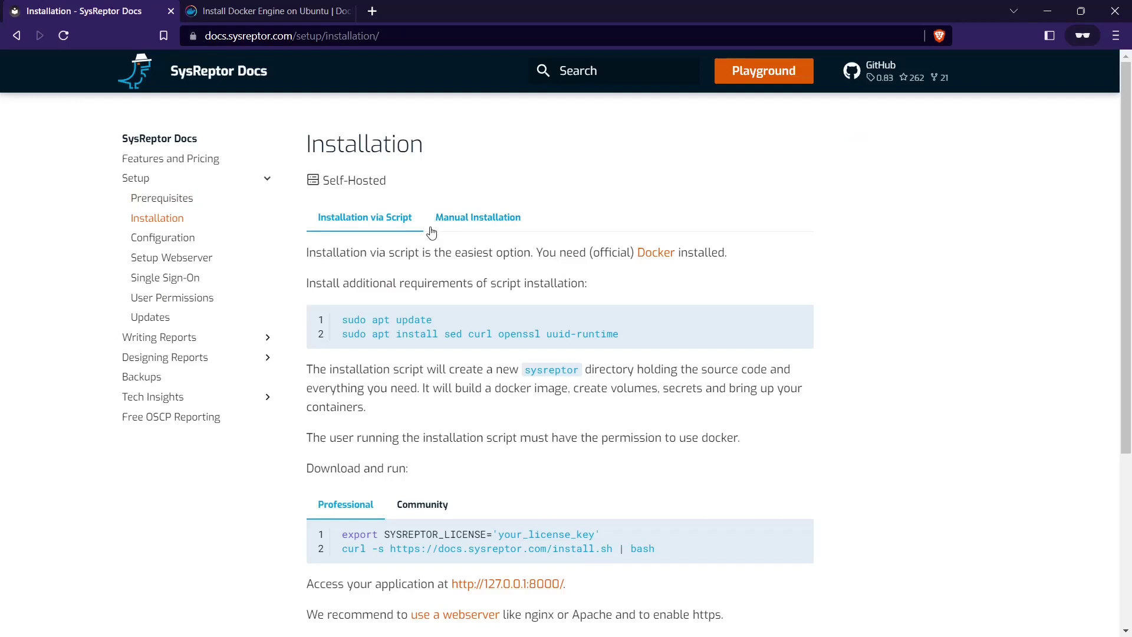
scroll(350, 310, "down", 1)
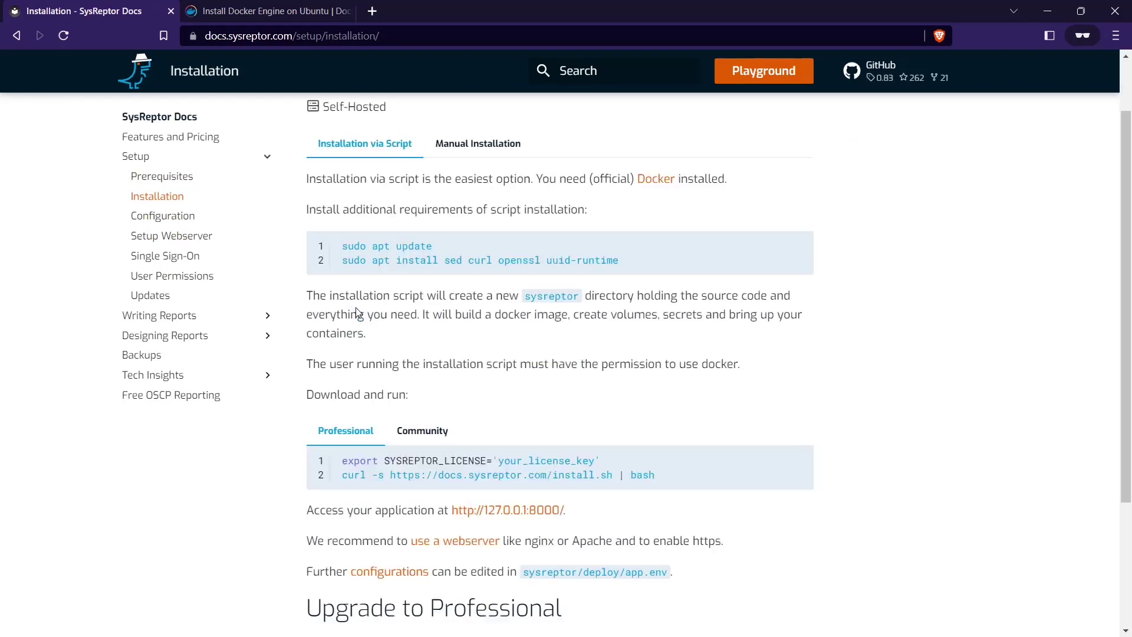
left_click_drag(346, 242, 663, 267)
left_click(663, 261)
Show the Community edition install command and select the curl install line
scroll(397, 277, "down", 1)
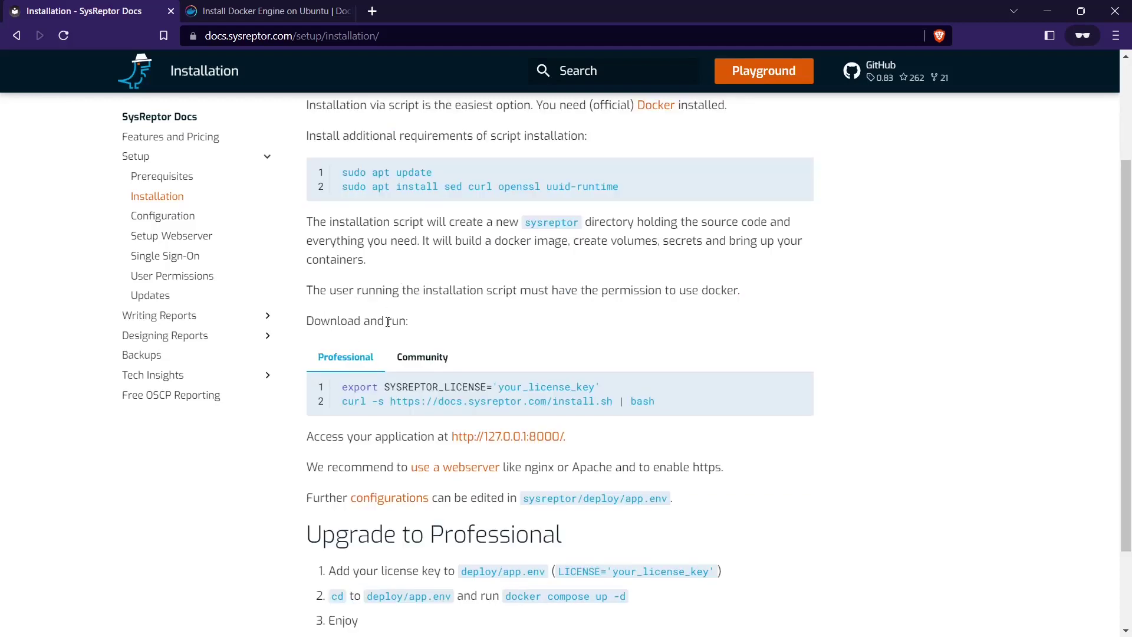
scroll(346, 363, "down", 1)
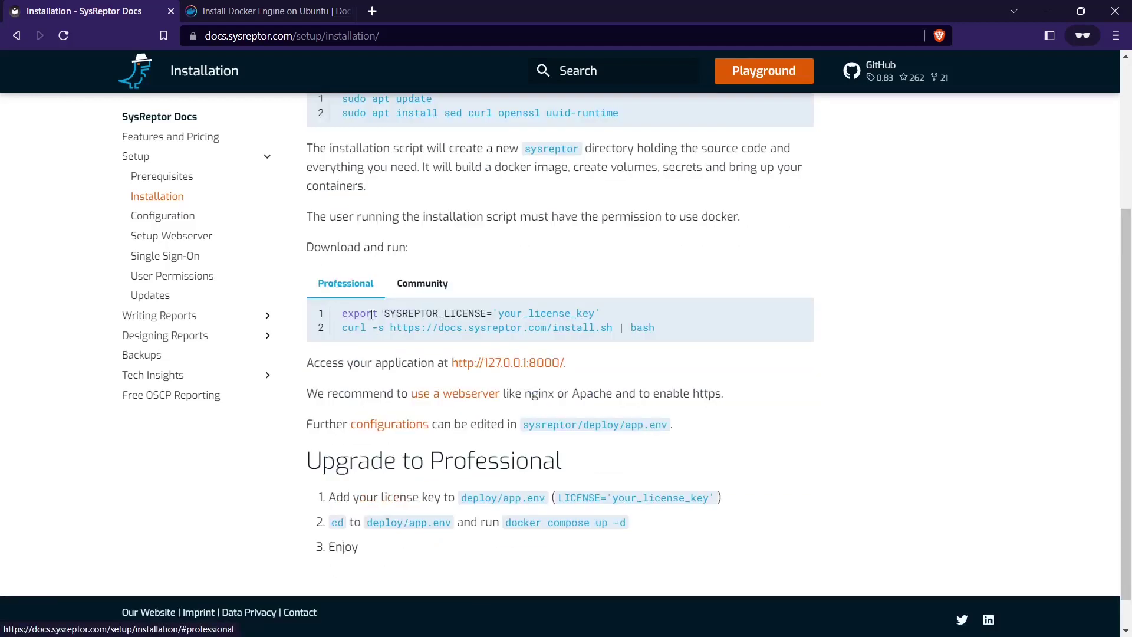
left_click(426, 285)
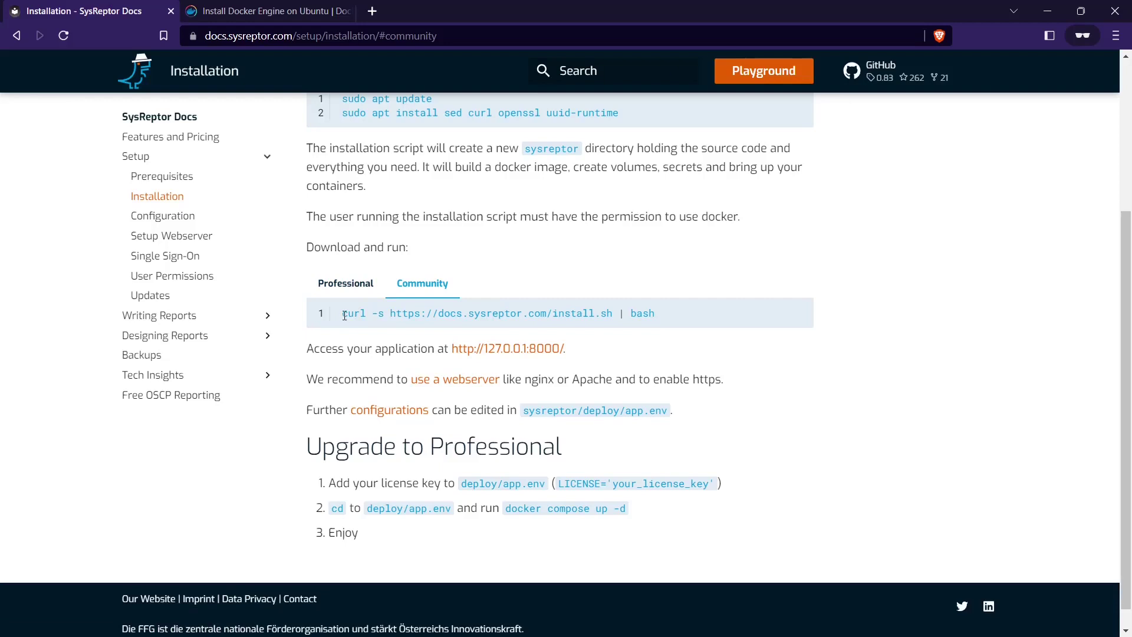
left_click_drag(344, 315, 686, 321)
key("ctrl+c")
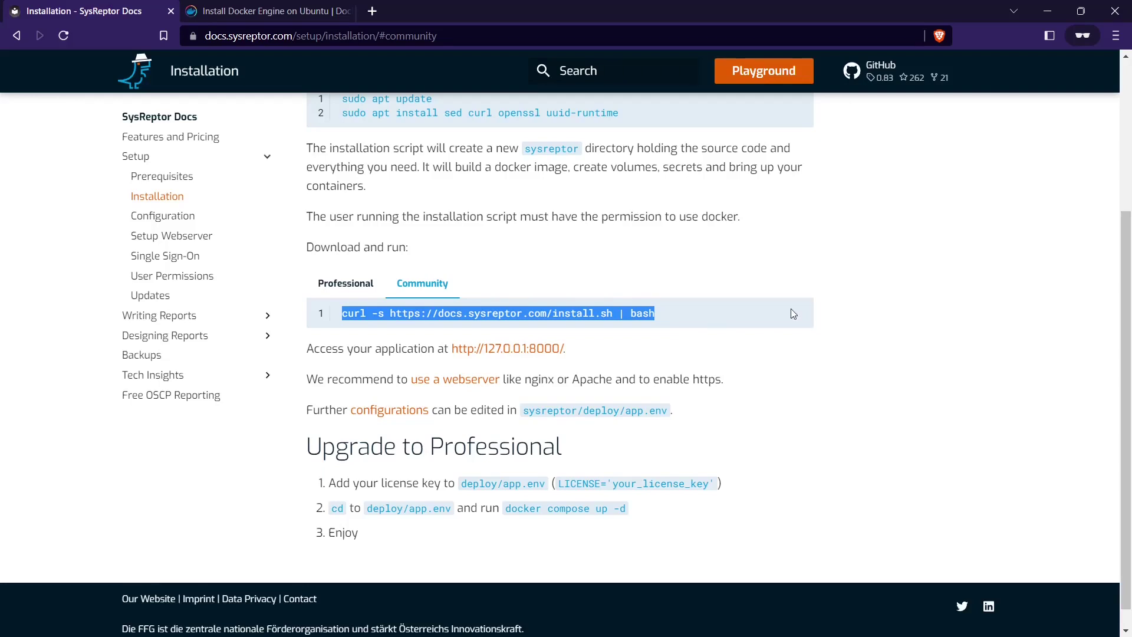
key("alt+Tab")
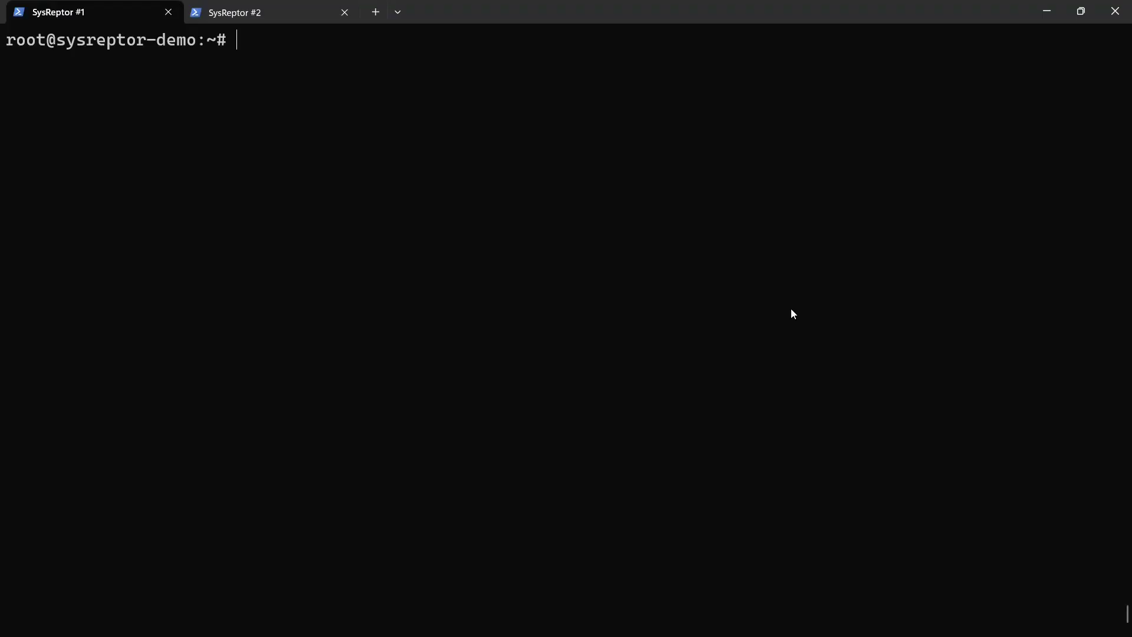
key("ctrl+v")
key("Return")
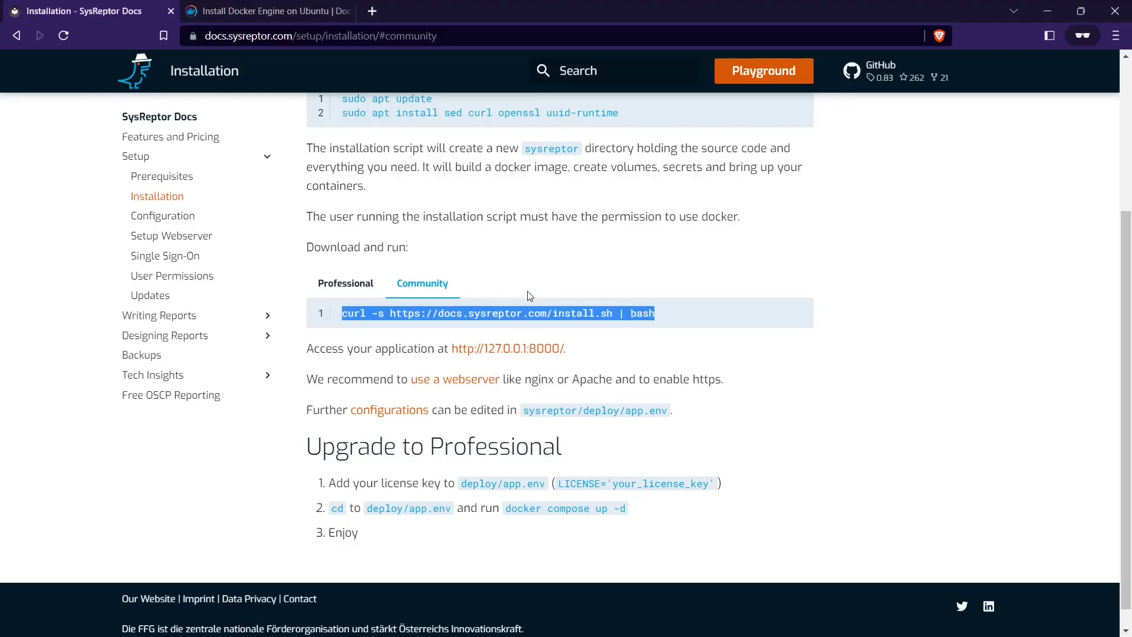
Switch the Installation page to the Manual Installation instructions
left_click(535, 260)
scroll(535, 260, "up", 1)
scroll(515, 346, "up", 2)
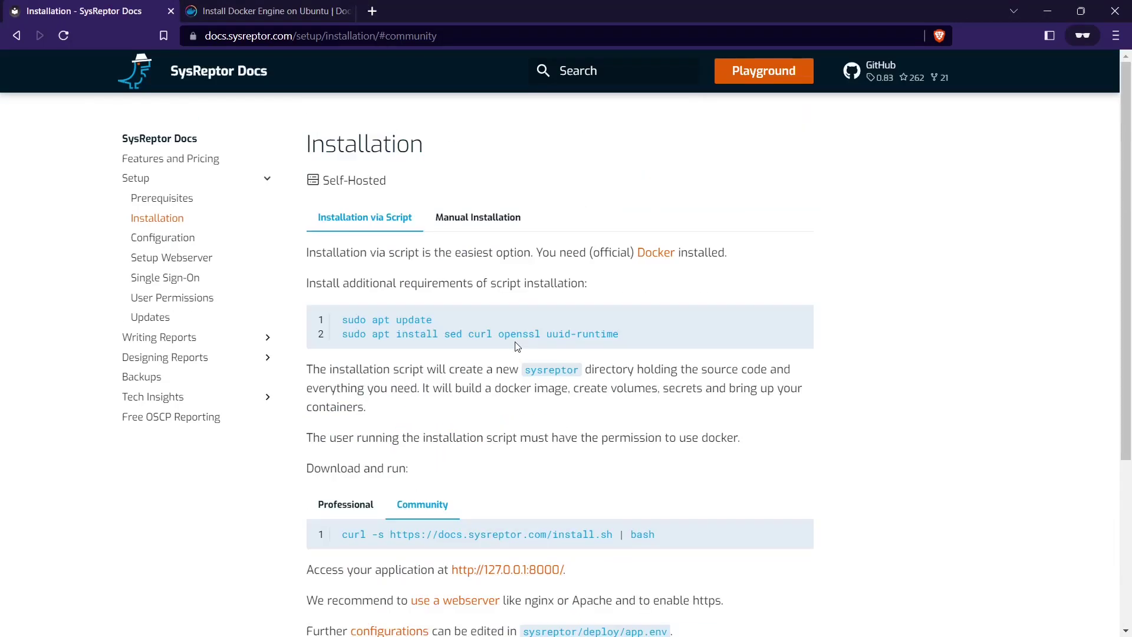
left_click(460, 223)
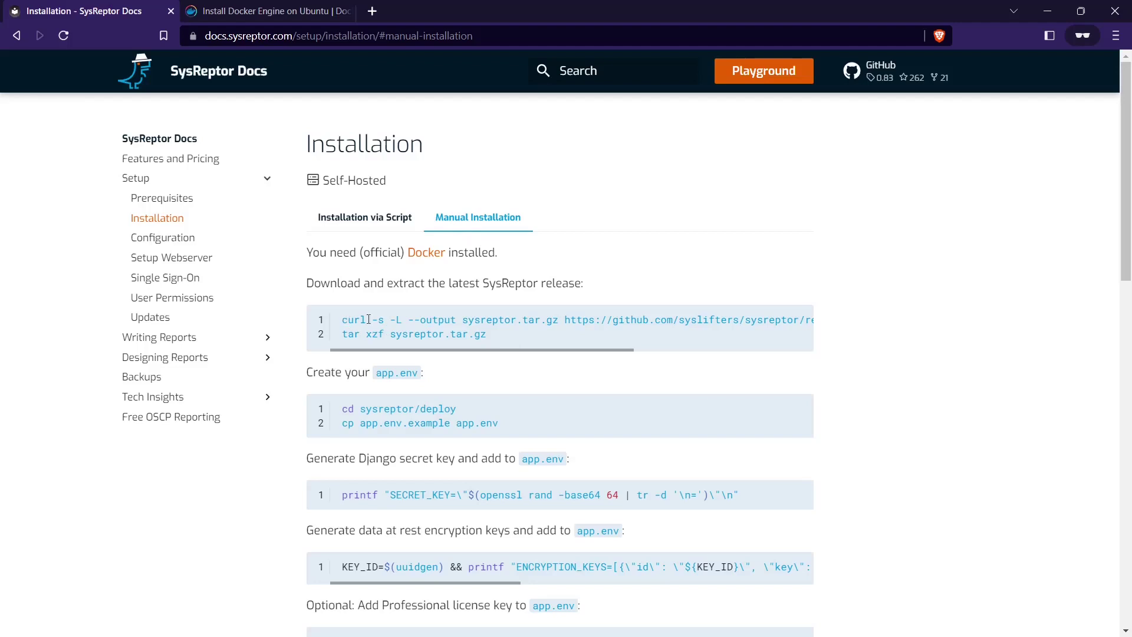
Find the app.env creation commands and the app.env.example file name
scroll(517, 371, "down", 1)
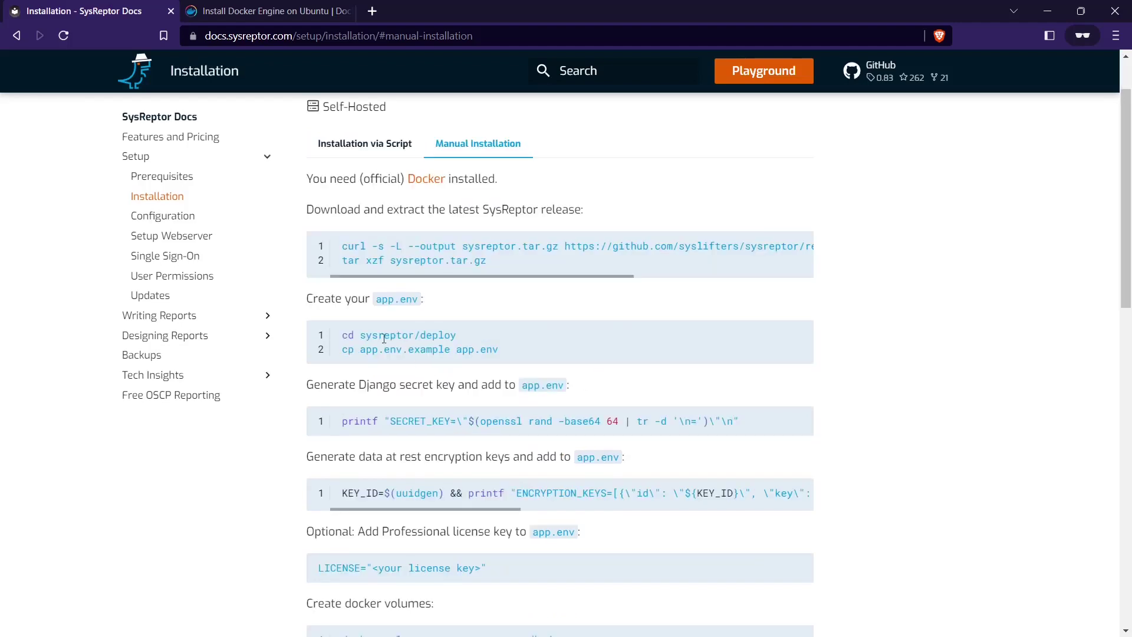
left_click_drag(362, 339, 419, 337)
left_click(479, 339)
left_click_drag(359, 349, 451, 349)
left_click(461, 349)
double_click(460, 349)
left_click(511, 355)
In the SysReptor #2 session, cd into sysreptor/deploy and open app.env in vi
key("alt+Tab")
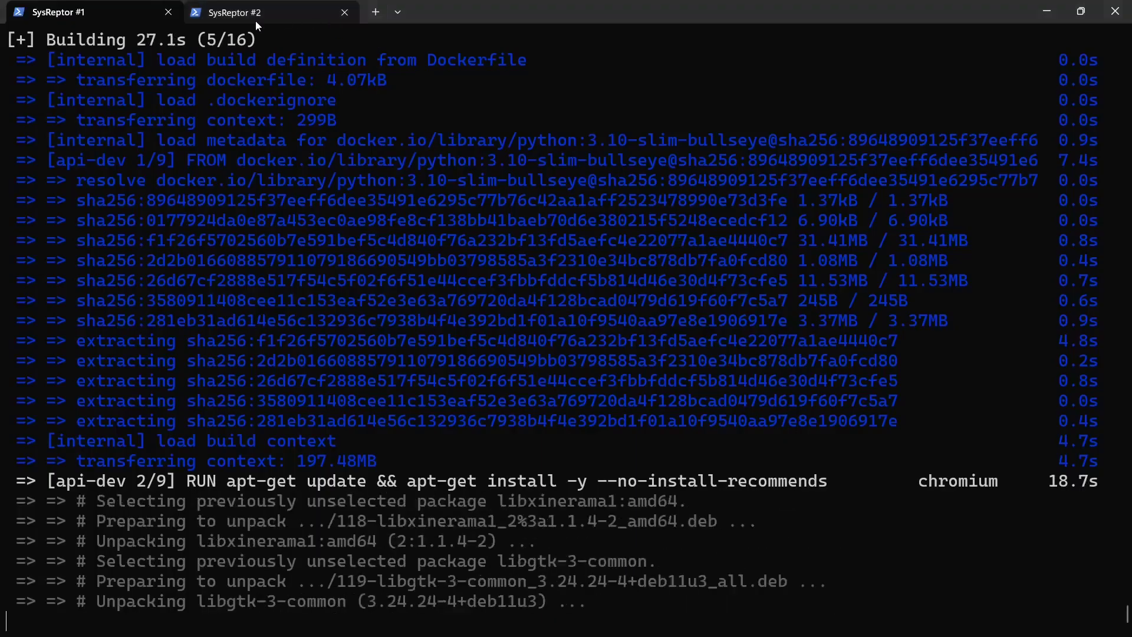
left_click(256, 18)
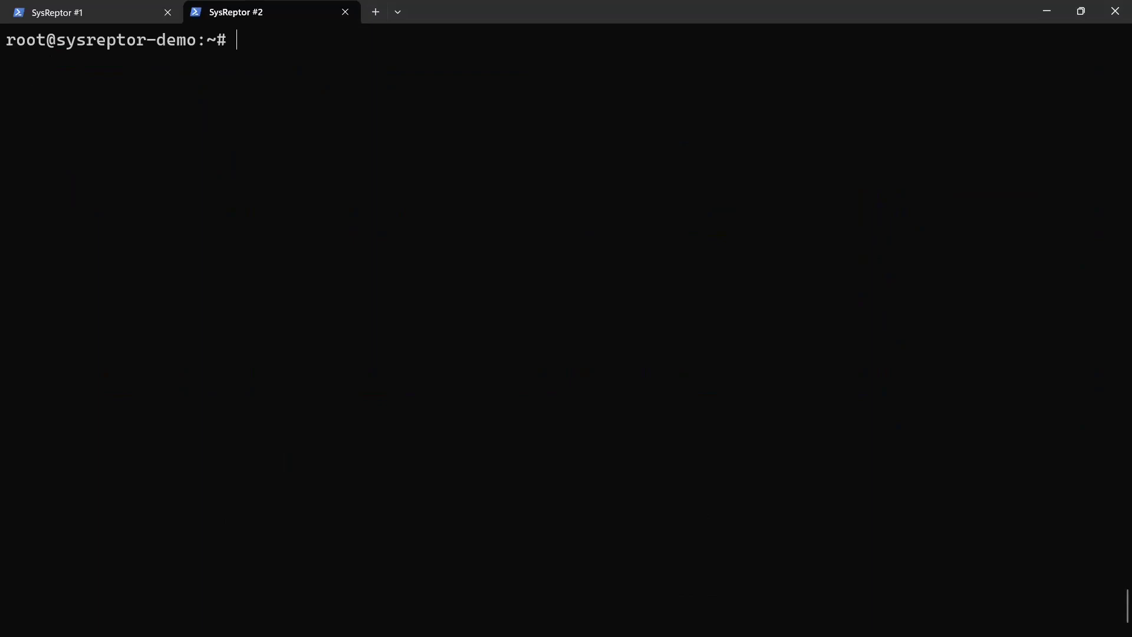
type("cd sys")
key("Tab")
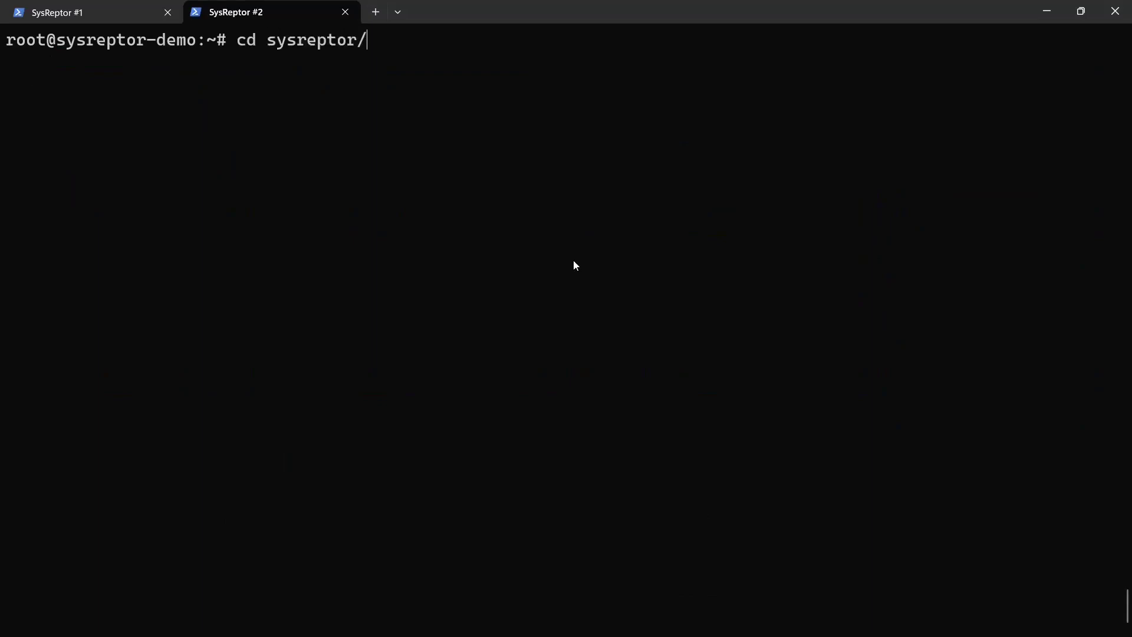
key("Return")
type("cd d")
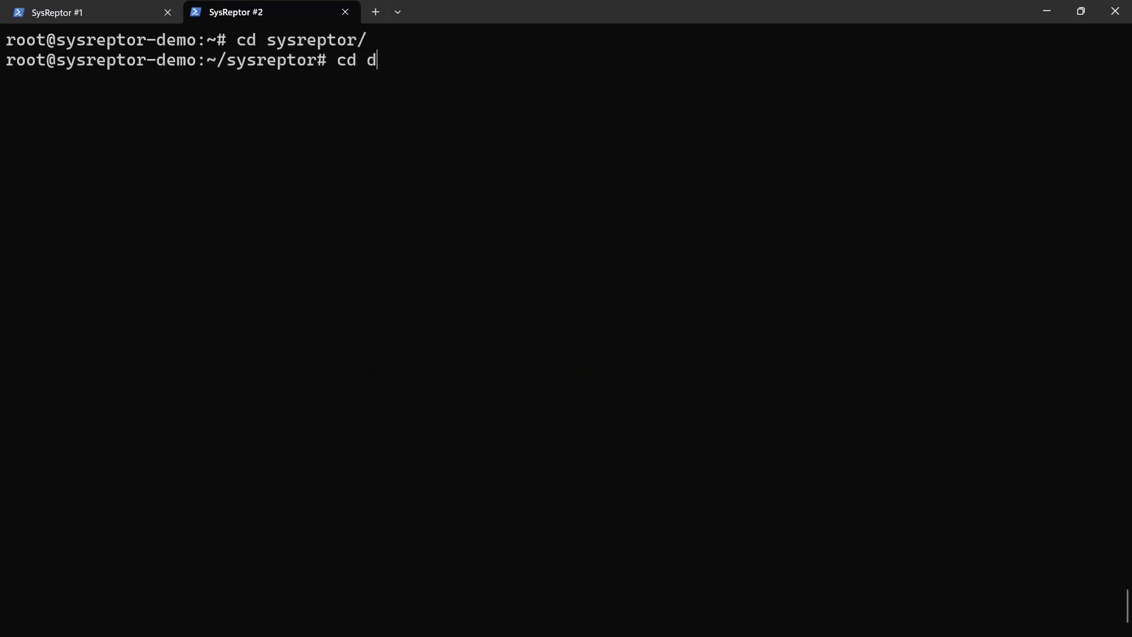
type("epl")
key("Tab")
key("Return")
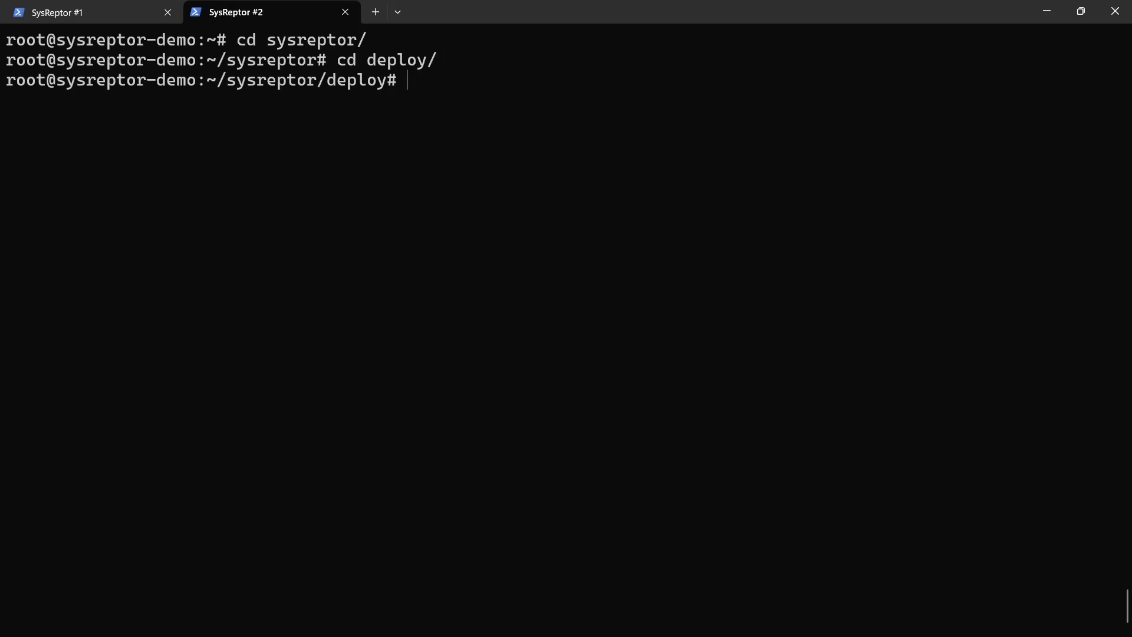
type("vi app.env")
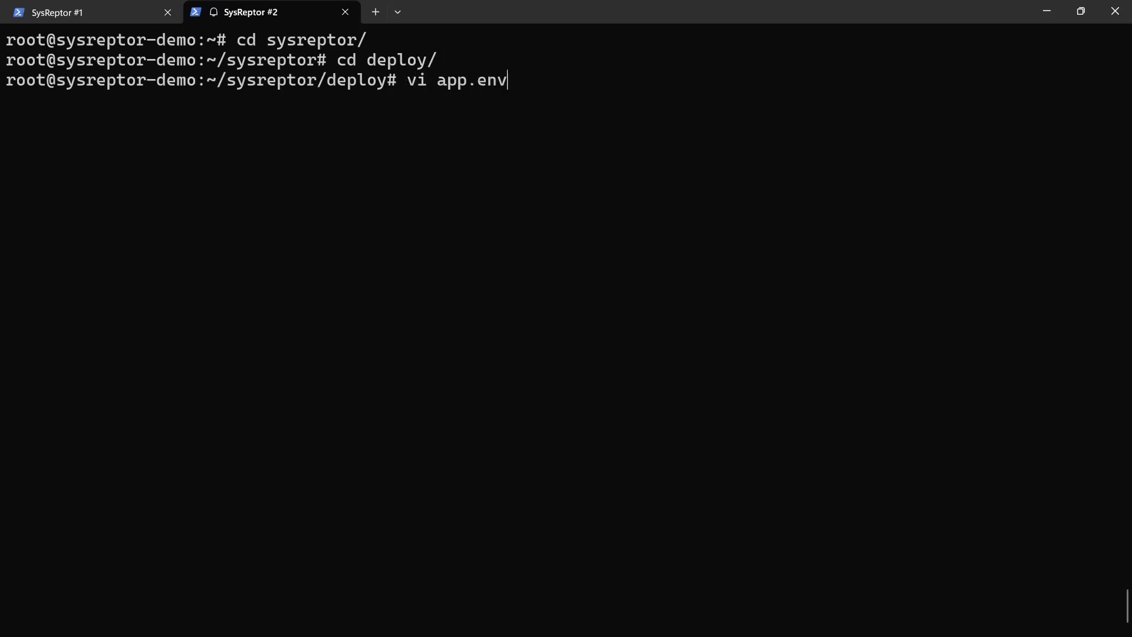
key("Return")
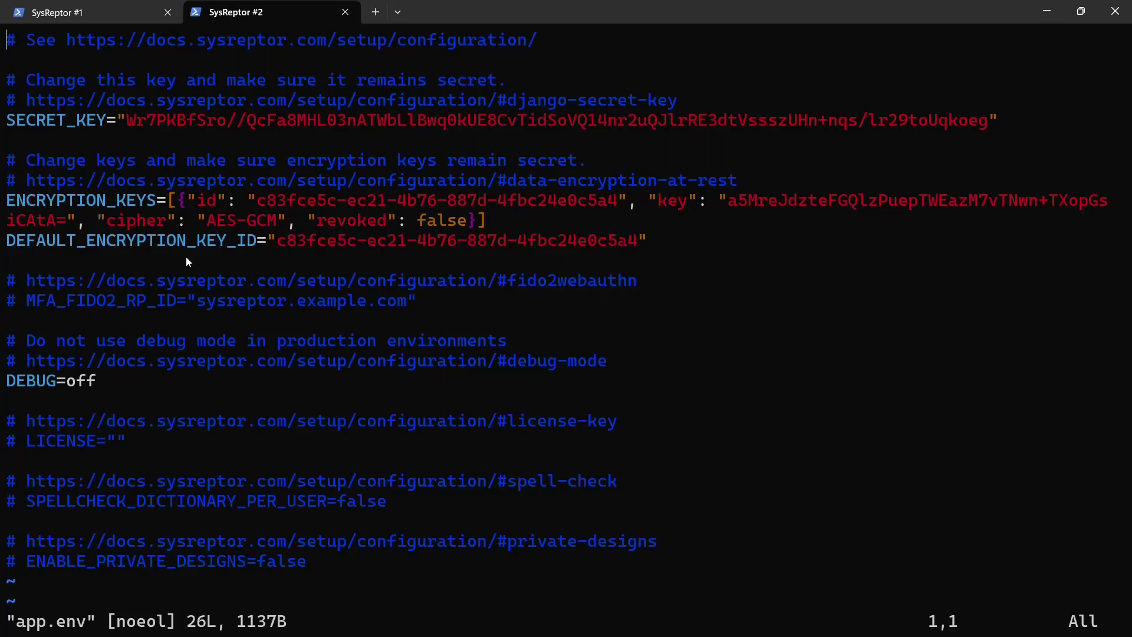
Back in the docs, review the openssl secret key generation command
key("alt+Tab")
scroll(434, 323, "down", 1)
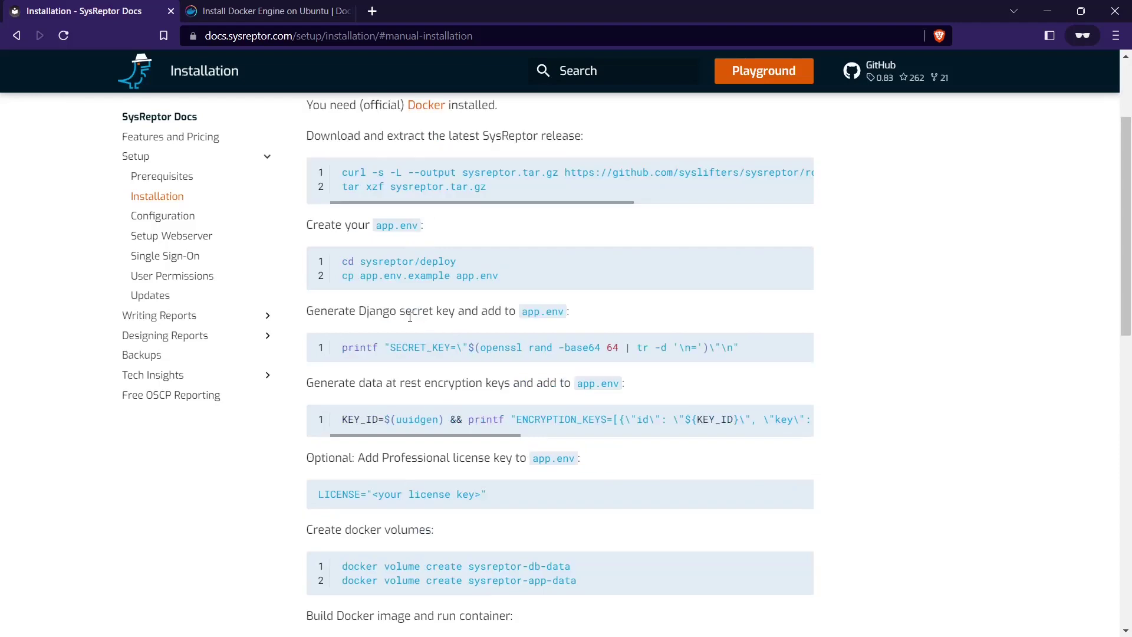
left_click_drag(393, 346, 734, 348)
left_click(481, 349)
left_click_drag(481, 349, 520, 349)
left_click(521, 359)
Review the ENCRYPTION_KEYS and LICENSE settings and scroll to the Docker build step
scroll(439, 349, "down", 1)
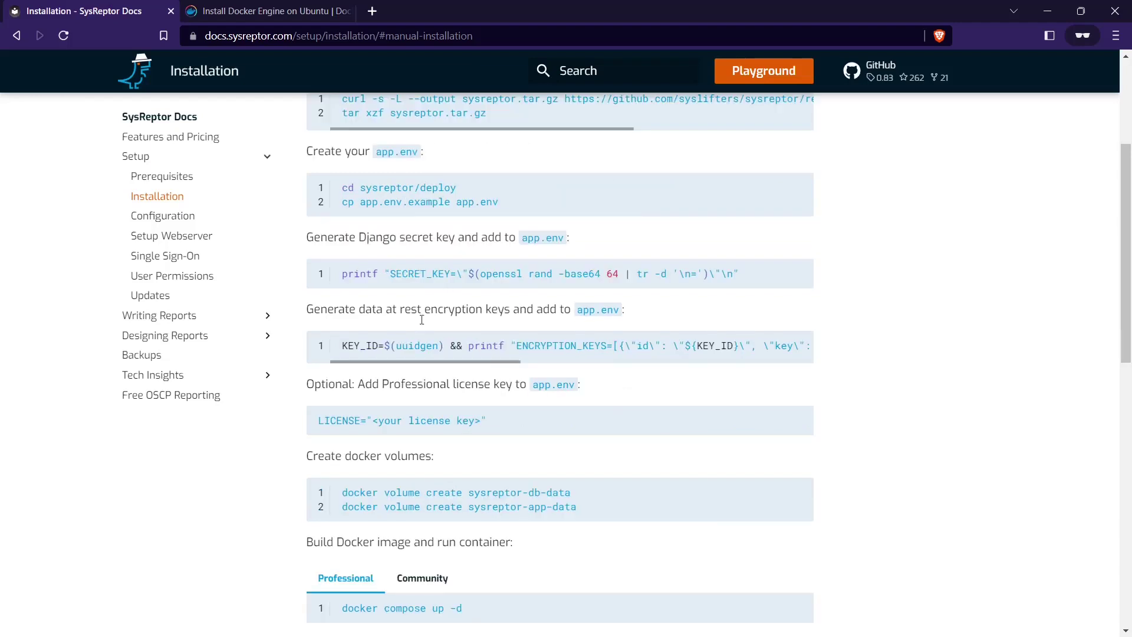
left_click_drag(517, 346, 607, 345)
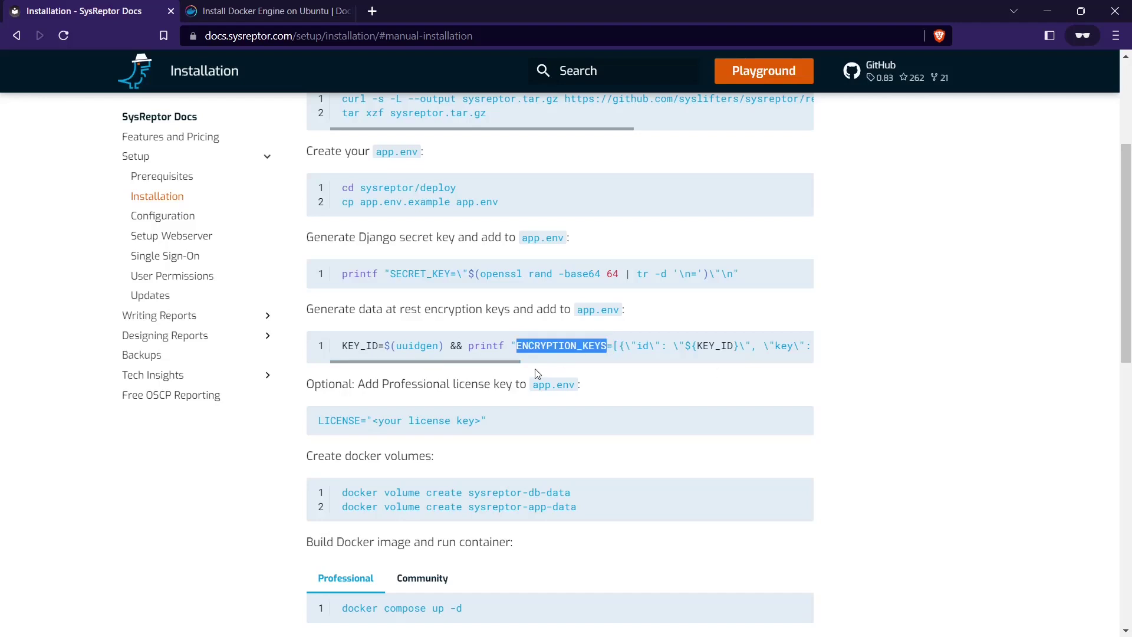
left_click(594, 378)
scroll(595, 380, "down", 1)
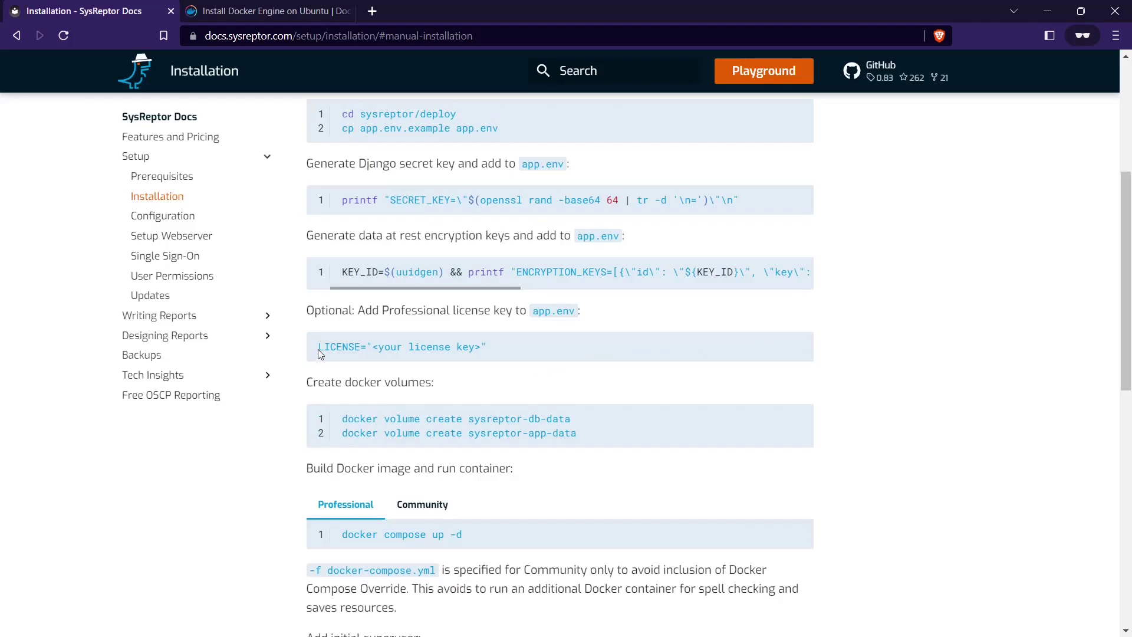
left_click_drag(317, 349, 512, 349)
left_click(512, 348)
scroll(512, 346, "down", 1)
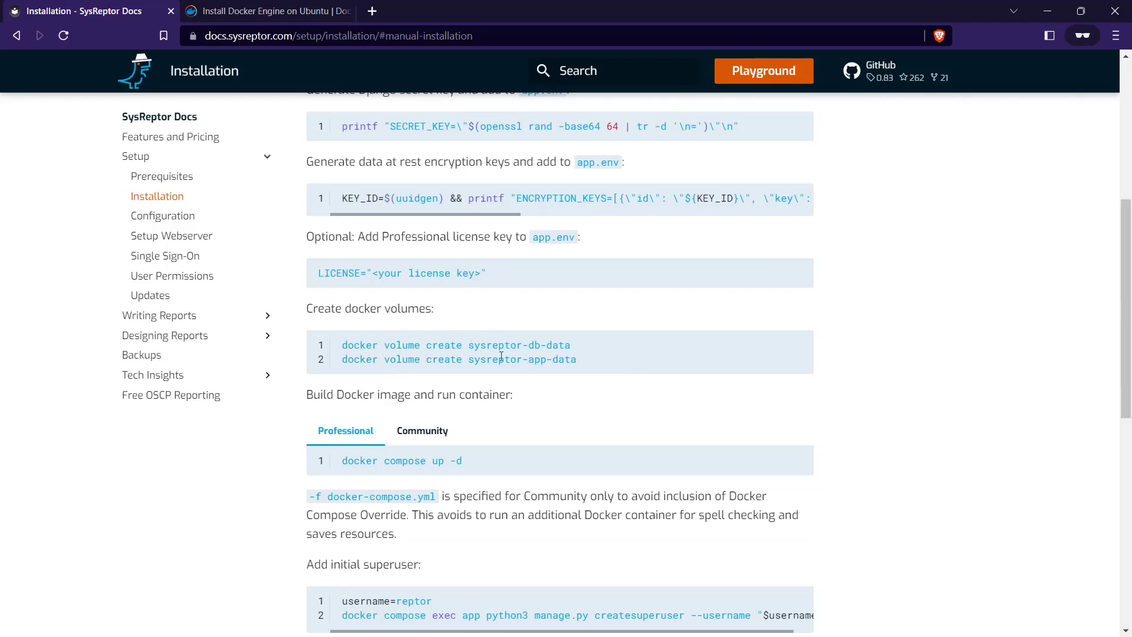
scroll(582, 359, "down", 1)
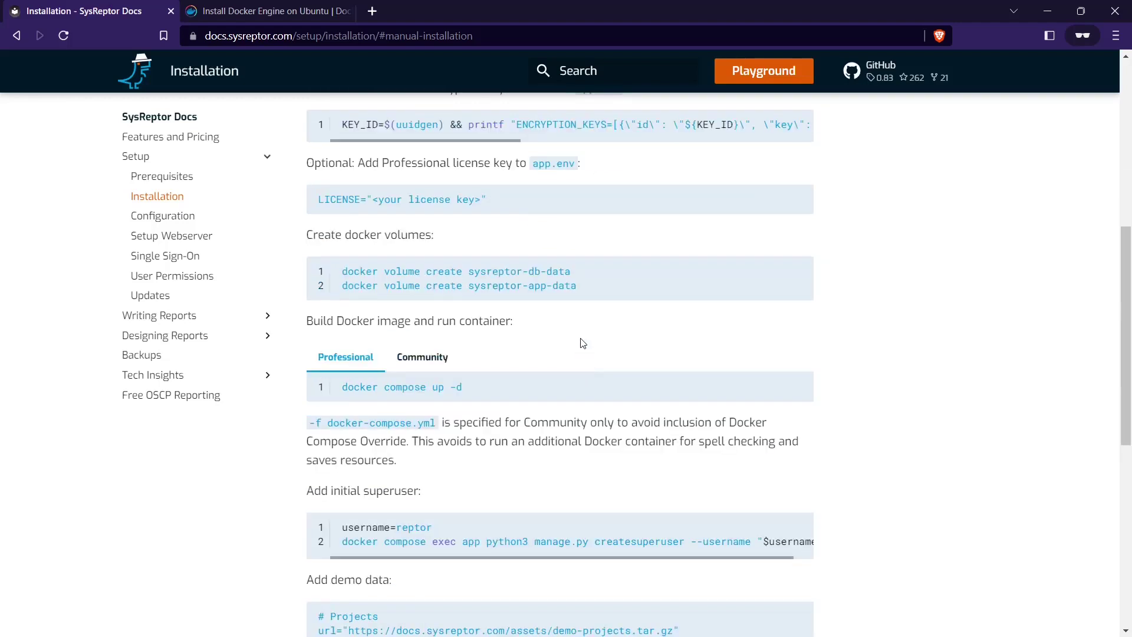
scroll(361, 262, "down", 1)
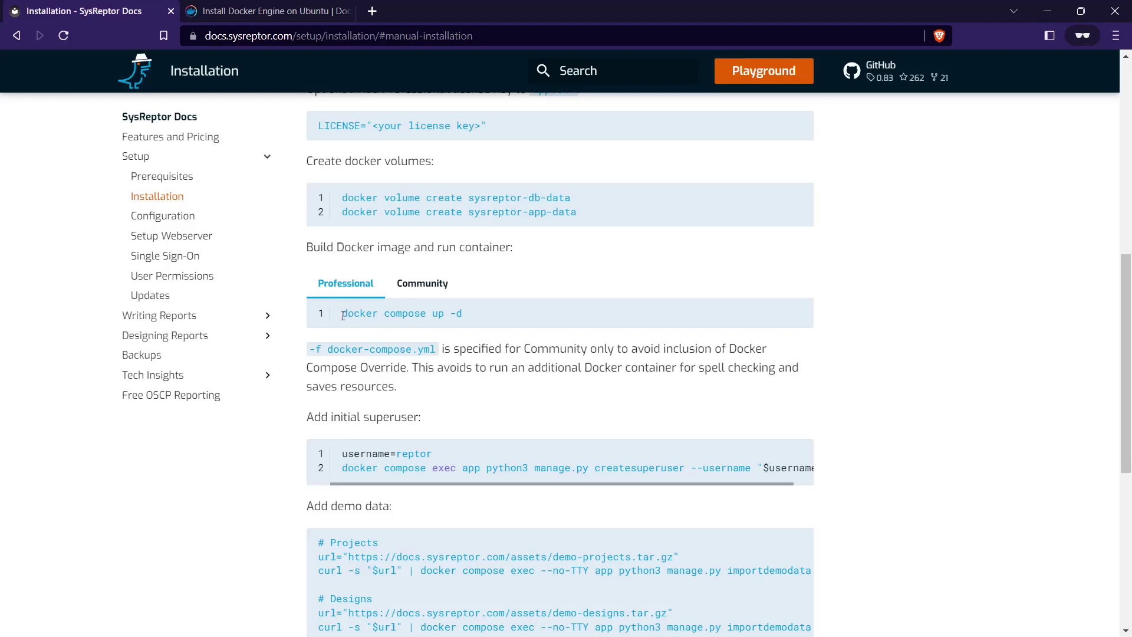
Compare the Professional and Community build commands, leaving Community active
left_click_drag(342, 315, 476, 318)
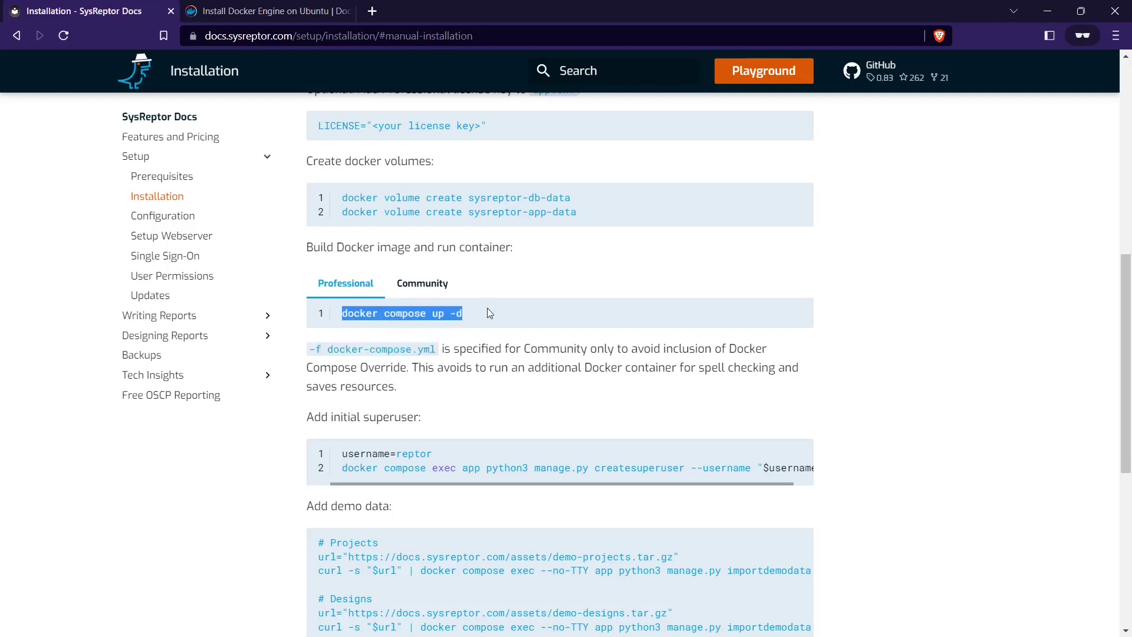
left_click(422, 285)
left_click_drag(336, 316, 638, 328)
left_click(642, 326)
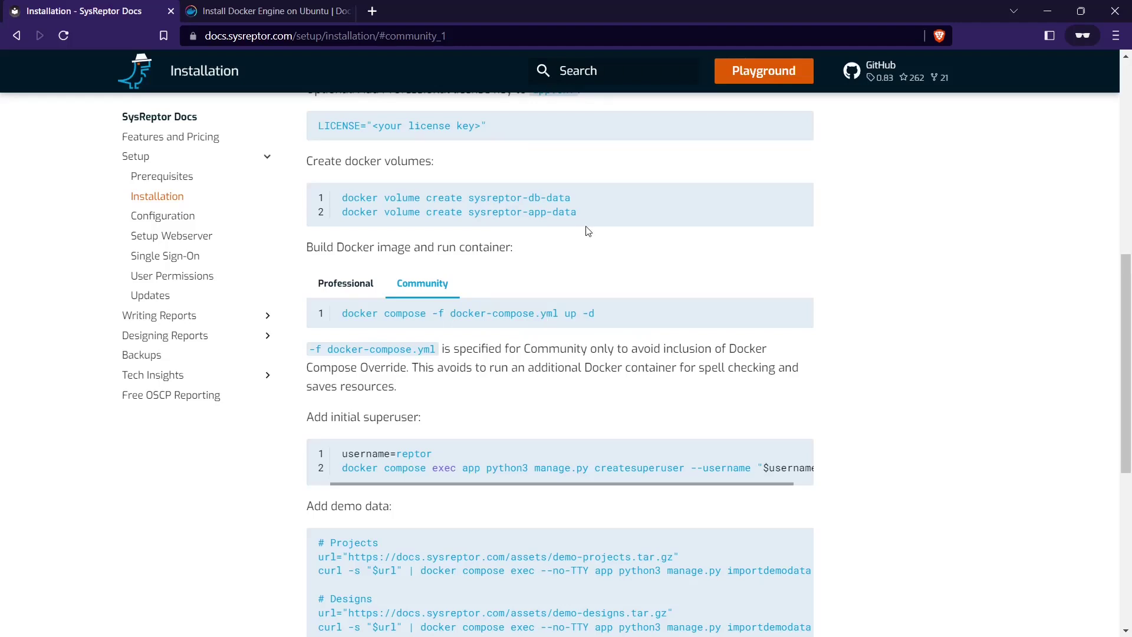
left_click(345, 283)
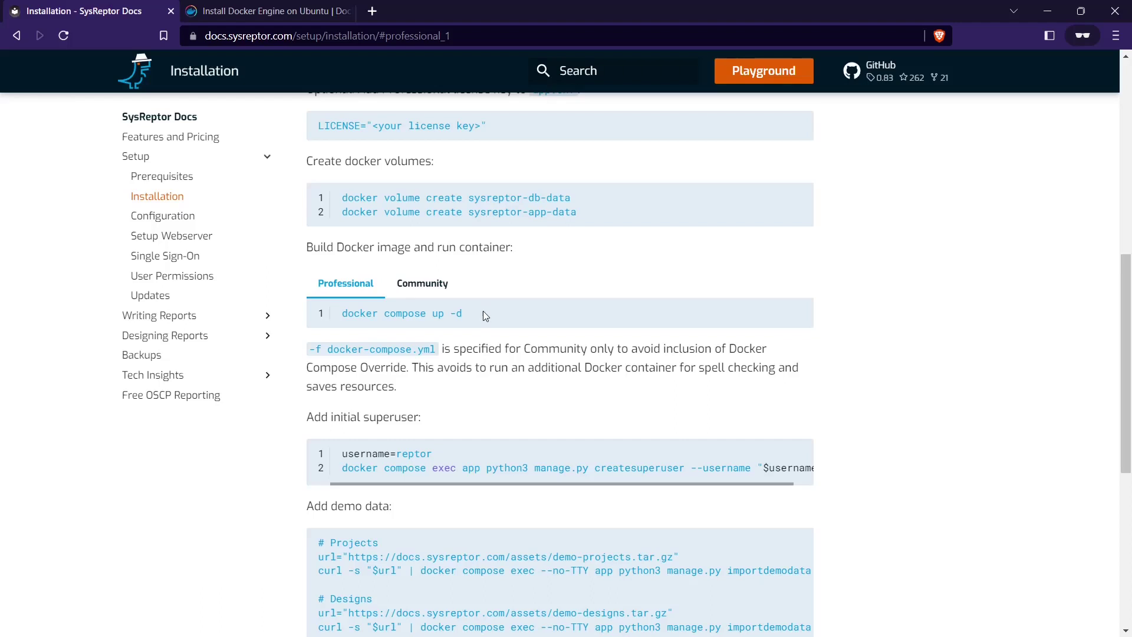
left_click(448, 290)
Review the superuser creation command and its default username
scroll(510, 366, "down", 1)
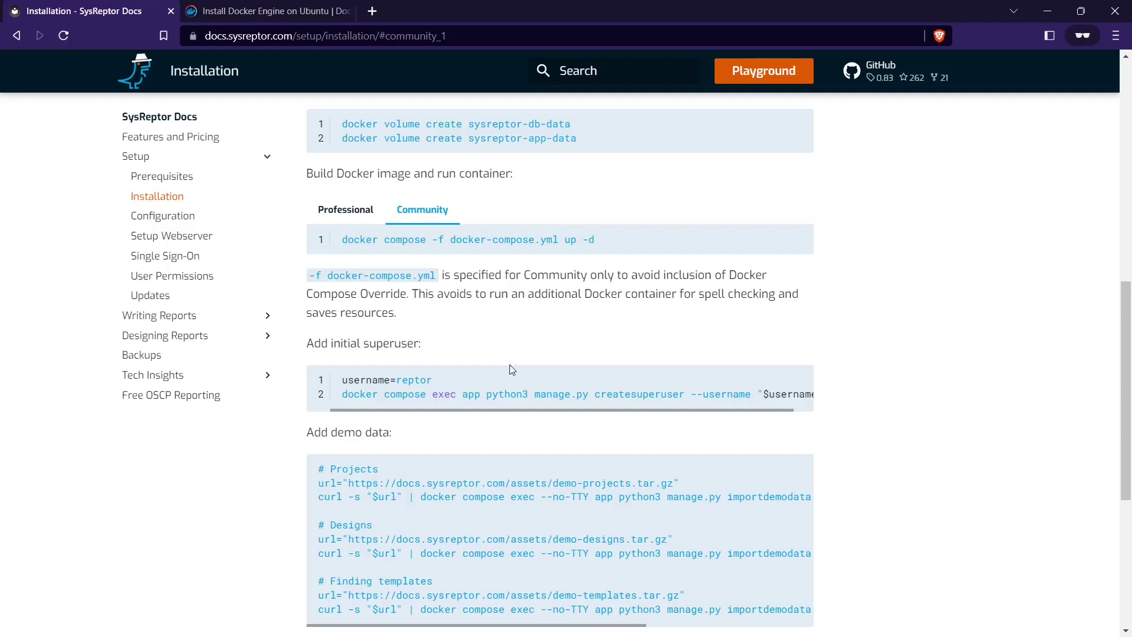
scroll(510, 368, "down", 1)
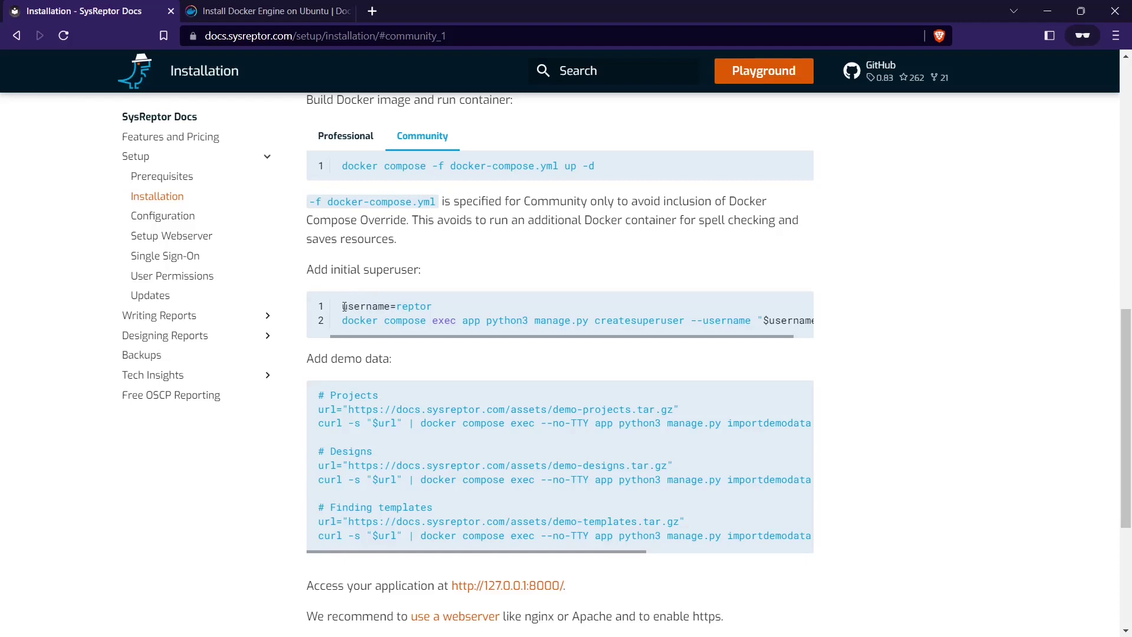
left_click_drag(343, 306, 397, 306)
double_click(399, 306)
left_click_drag(487, 320, 716, 332)
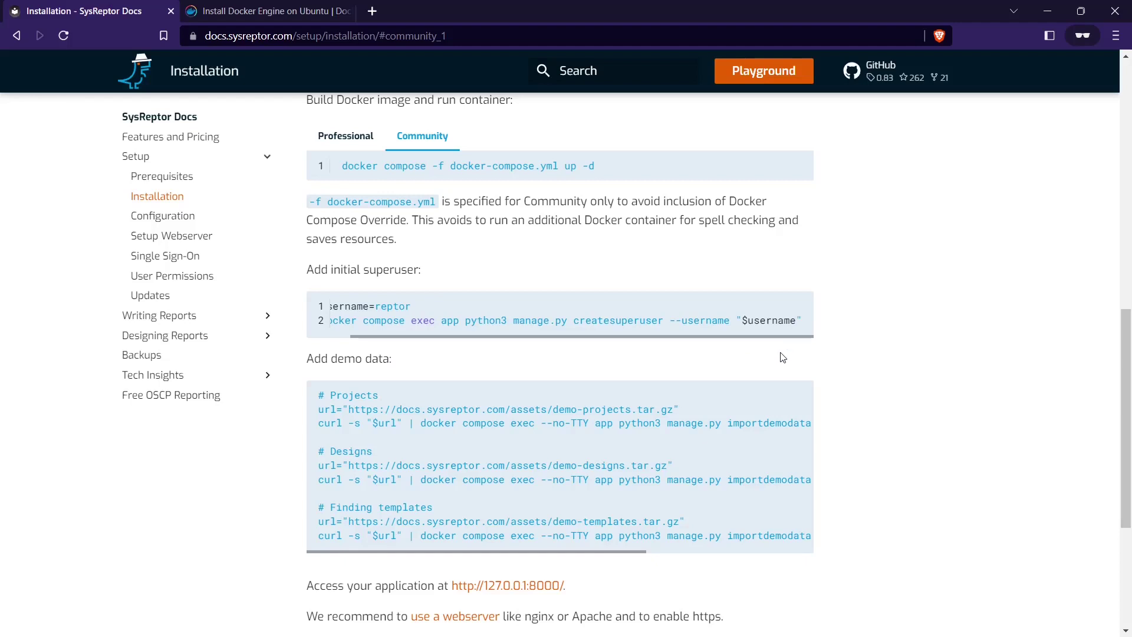
Review the two Designs demo-data import lines
scroll(851, 319, "down", 1)
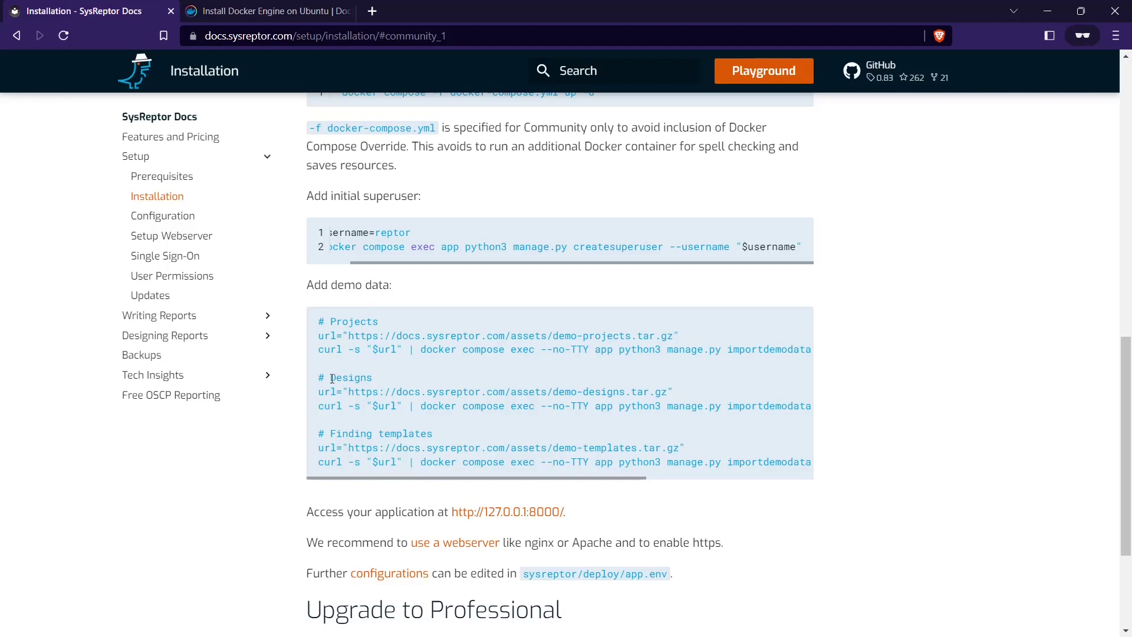
left_click_drag(332, 378, 384, 377)
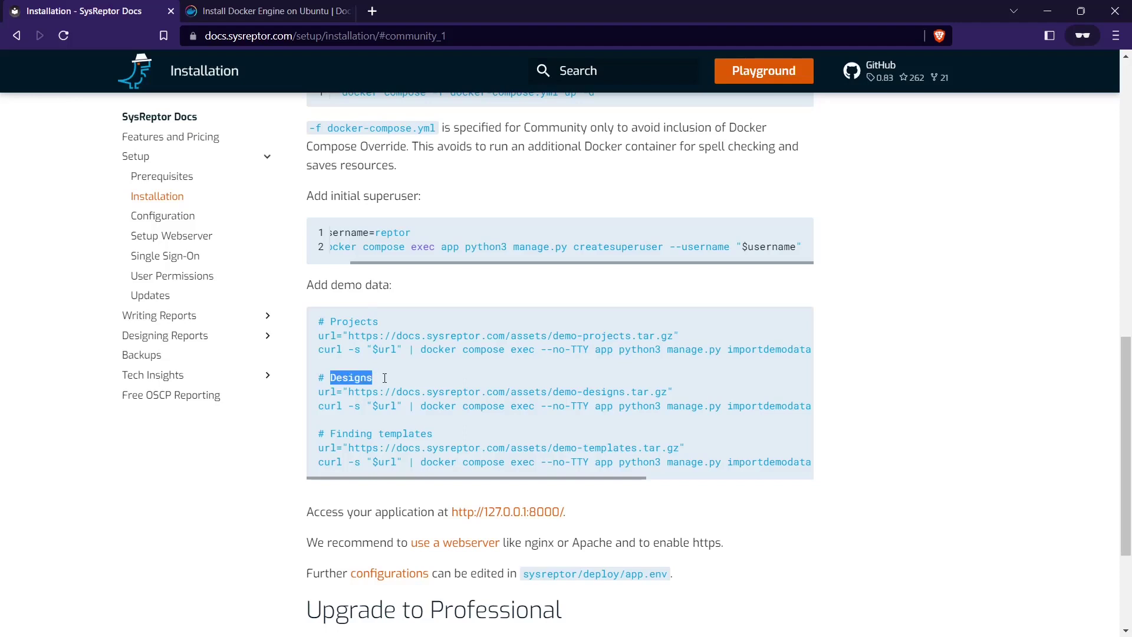
left_click(321, 392)
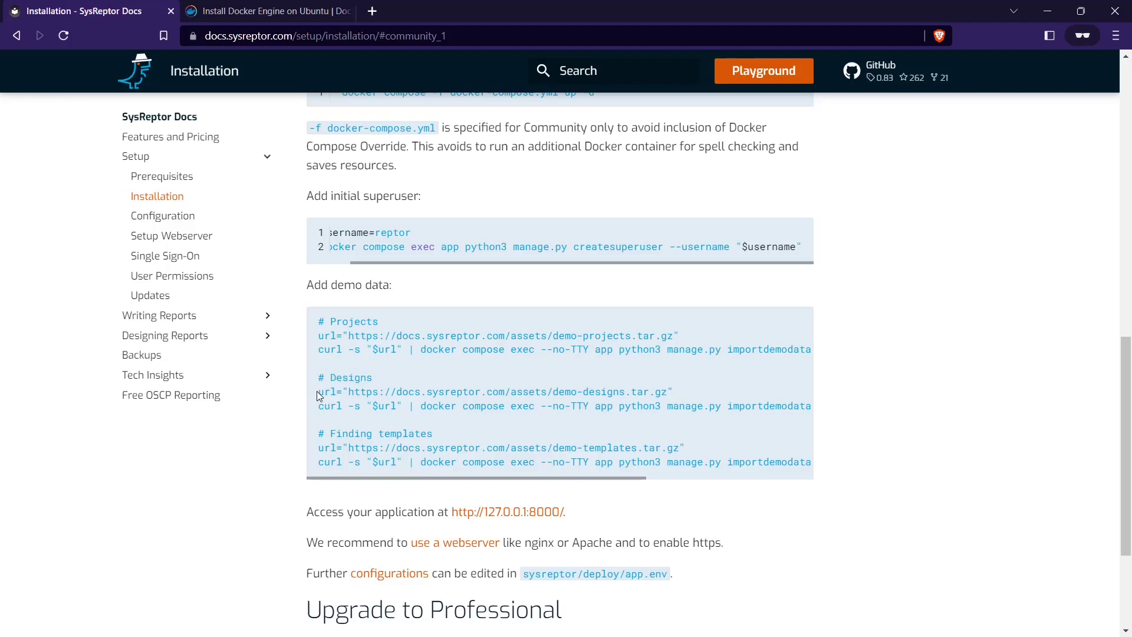
left_click_drag(321, 392, 794, 415)
left_click_drag(730, 477, 562, 477)
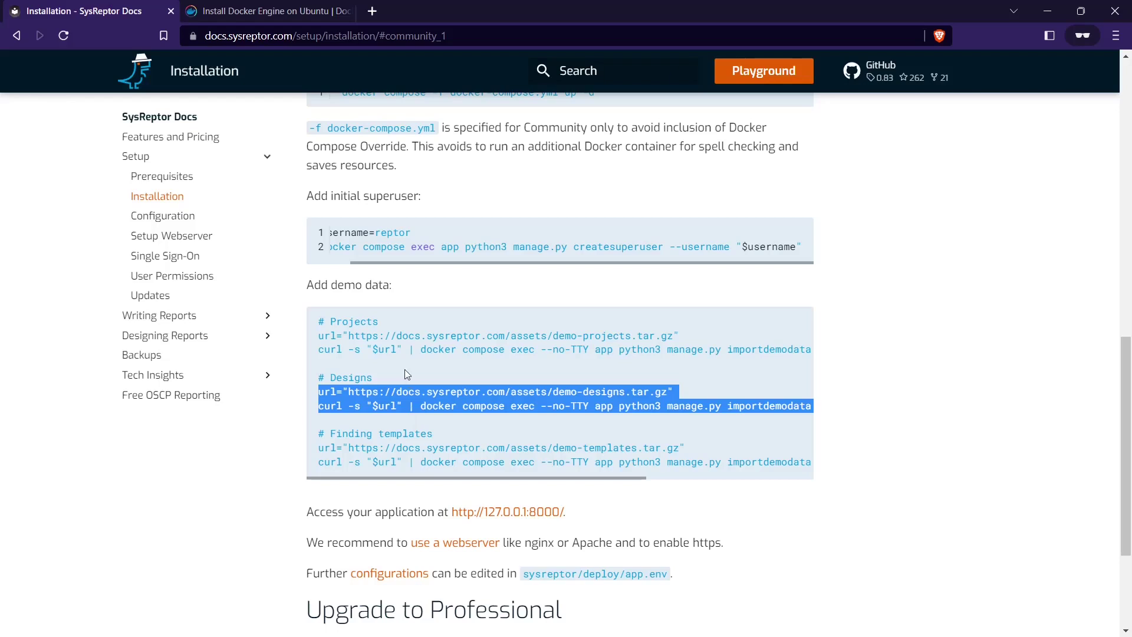
left_click(388, 404)
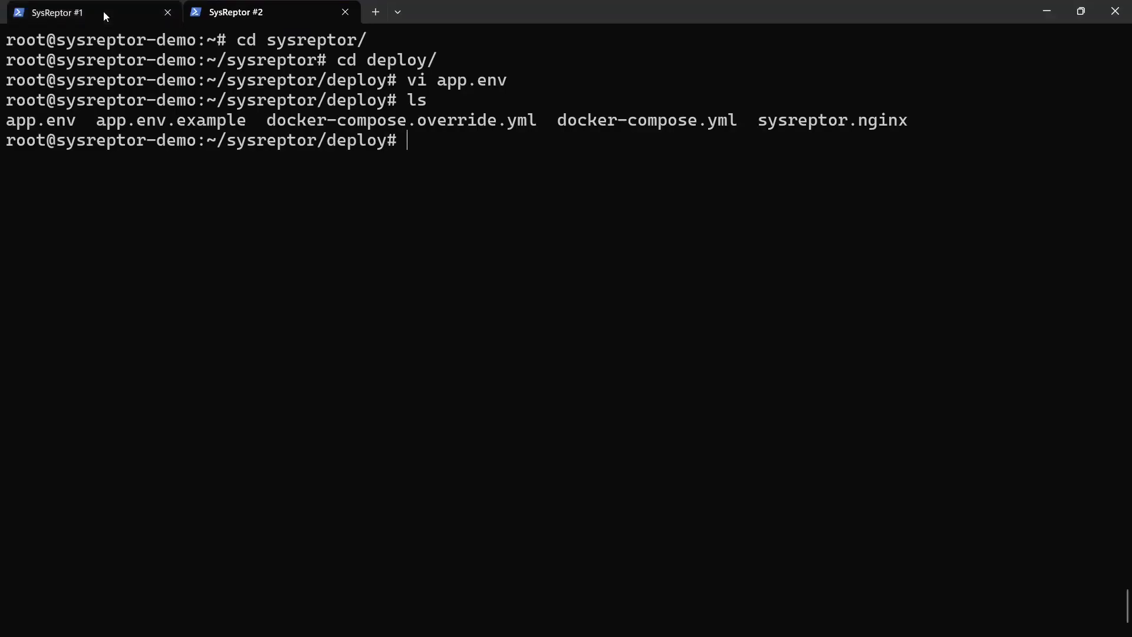
In the SysReptor #1 tab, copy the generated superuser password from the setup output
left_click(104, 11)
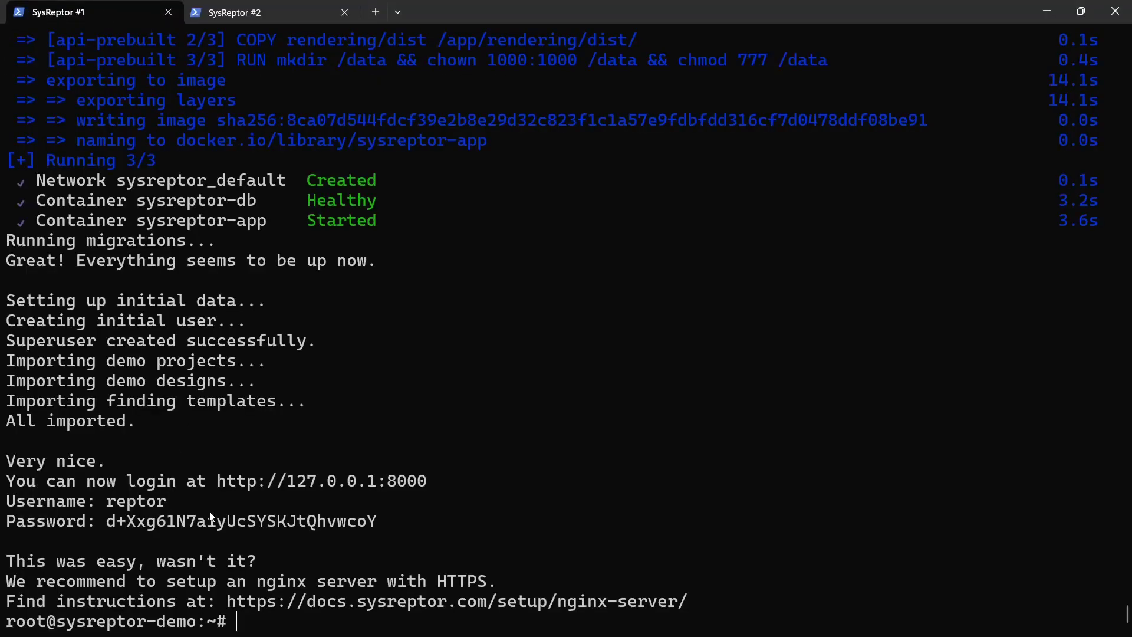
key("Return")
key("Return")
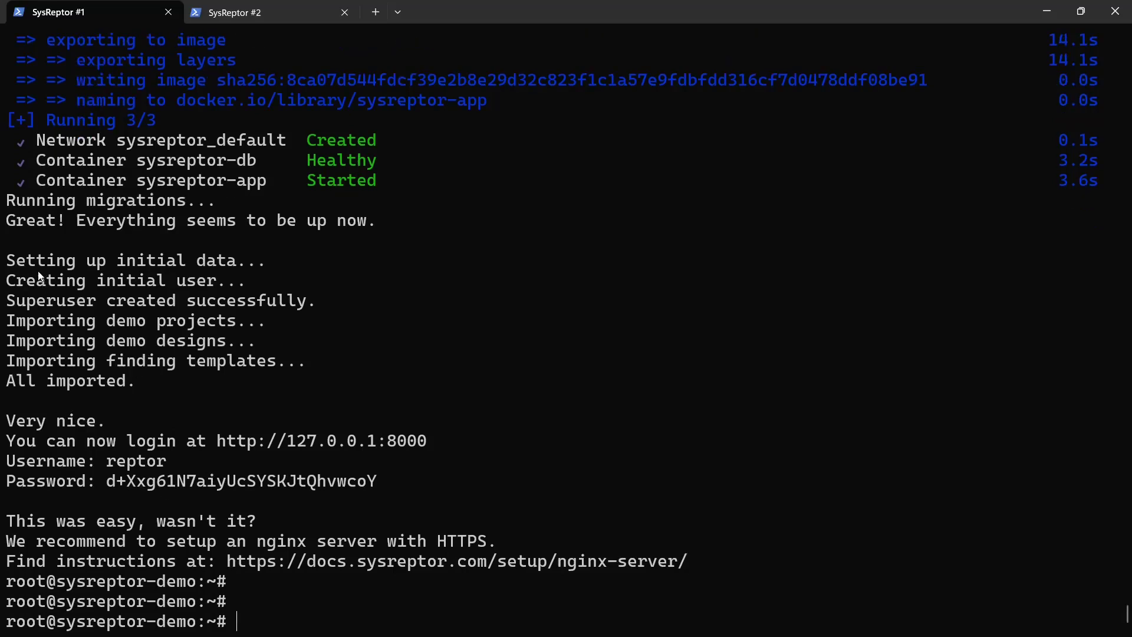
left_click_drag(22, 281, 177, 281)
key("ctrl+c")
left_click_drag(97, 459, 404, 483)
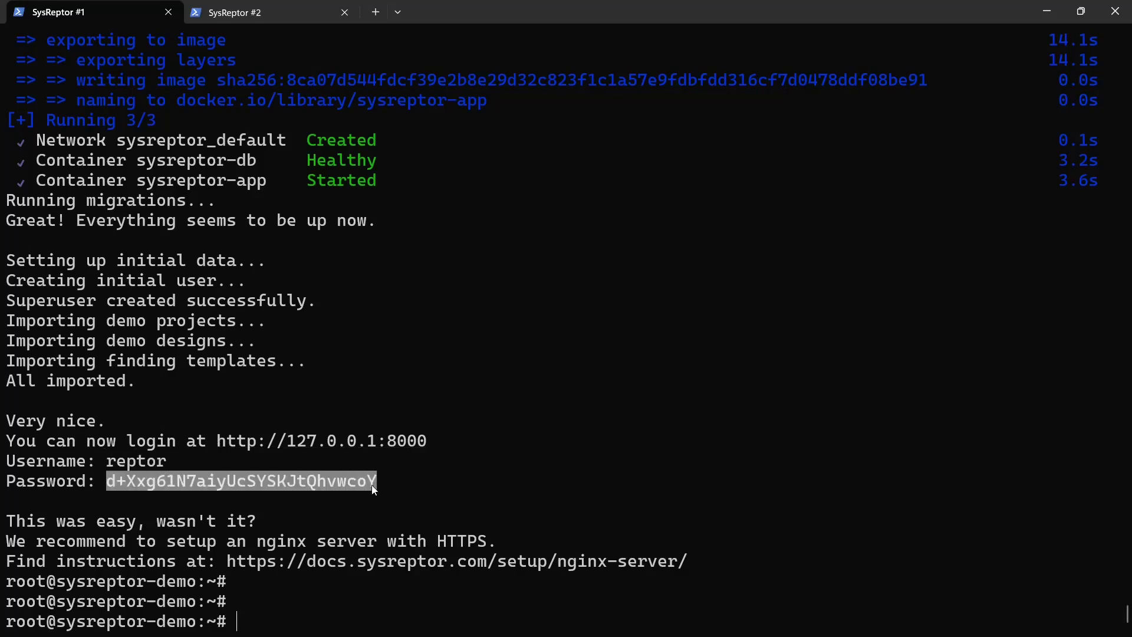
key("ctrl+c")
key("alt+Tab")
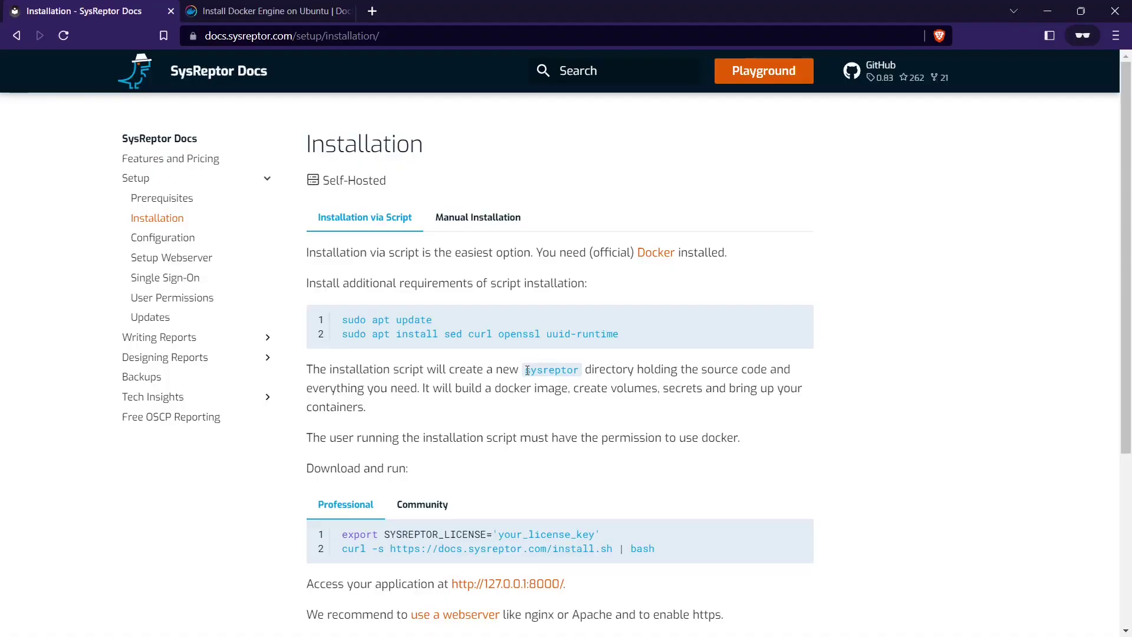
On the Setup Webserver page, select the Caddy docker-compose.yml example and return to the terminal
left_click(152, 260)
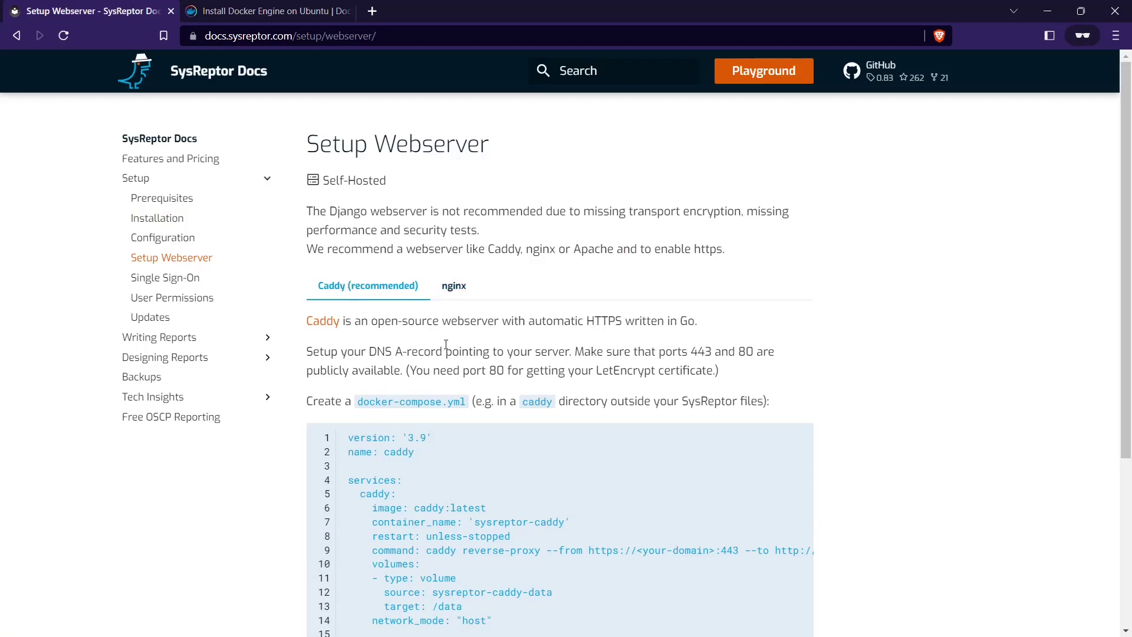
scroll(451, 352, "down", 1)
scroll(449, 350, "down", 1)
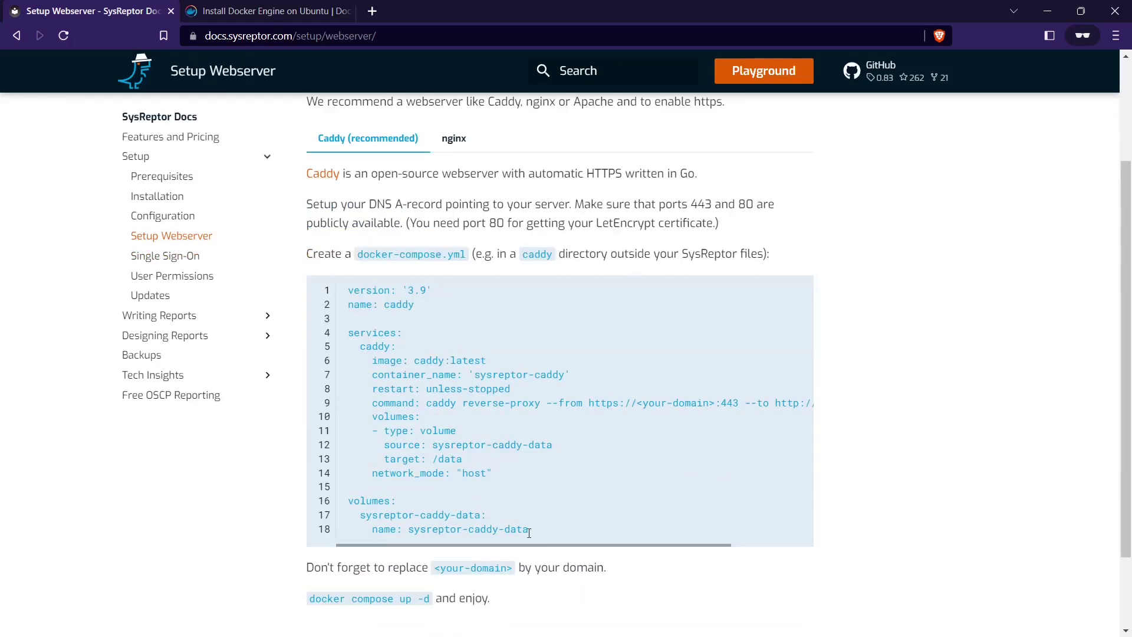
left_click_drag(547, 534, 343, 293)
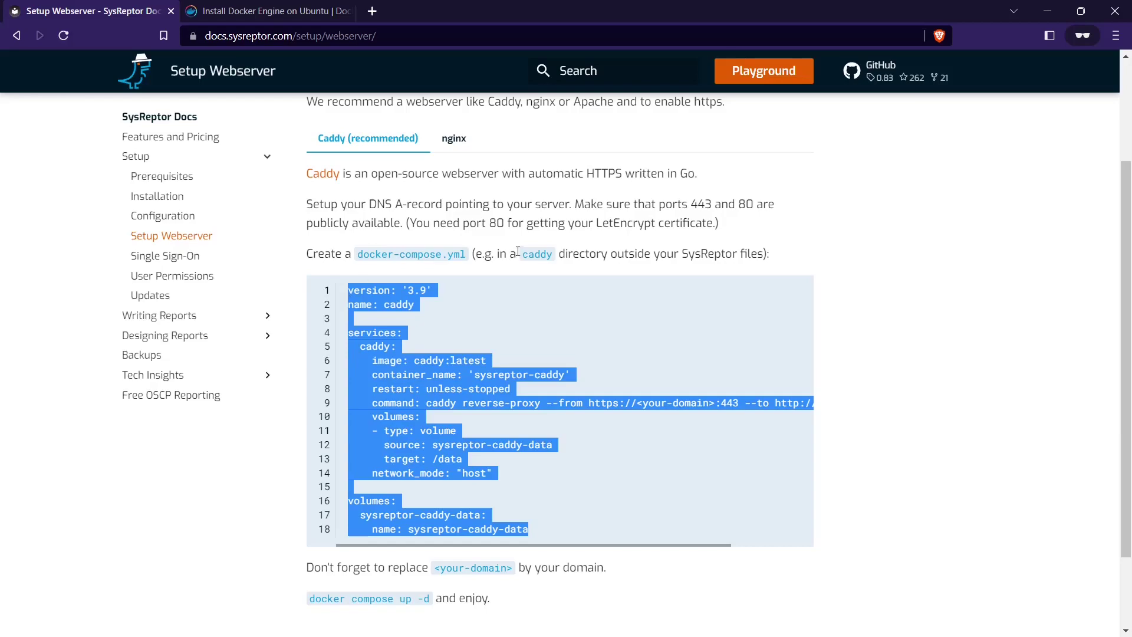
key("alt+Tab")
type("vi c")
key("BackSpace")
key("BackSpace")
key("BackSpace")
key("BackSpace")
key("BackSpace")
Create a caddy folder with a docker-compose.yml holding the pasted Caddy config, and save it
type("mkdir ")
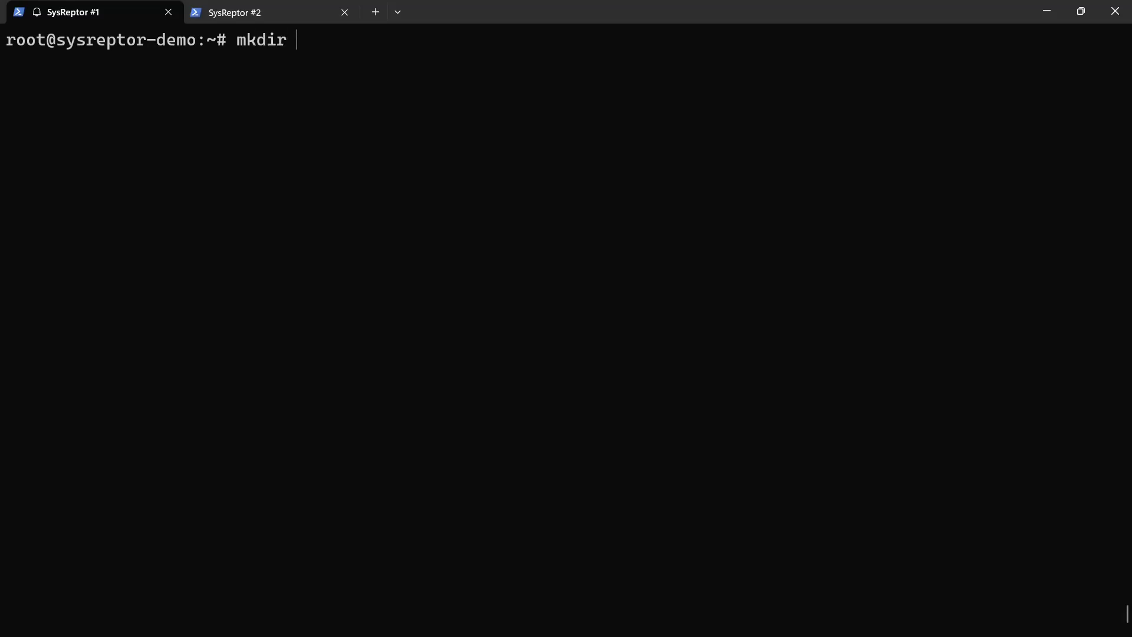
type("caddy")
key("Return")
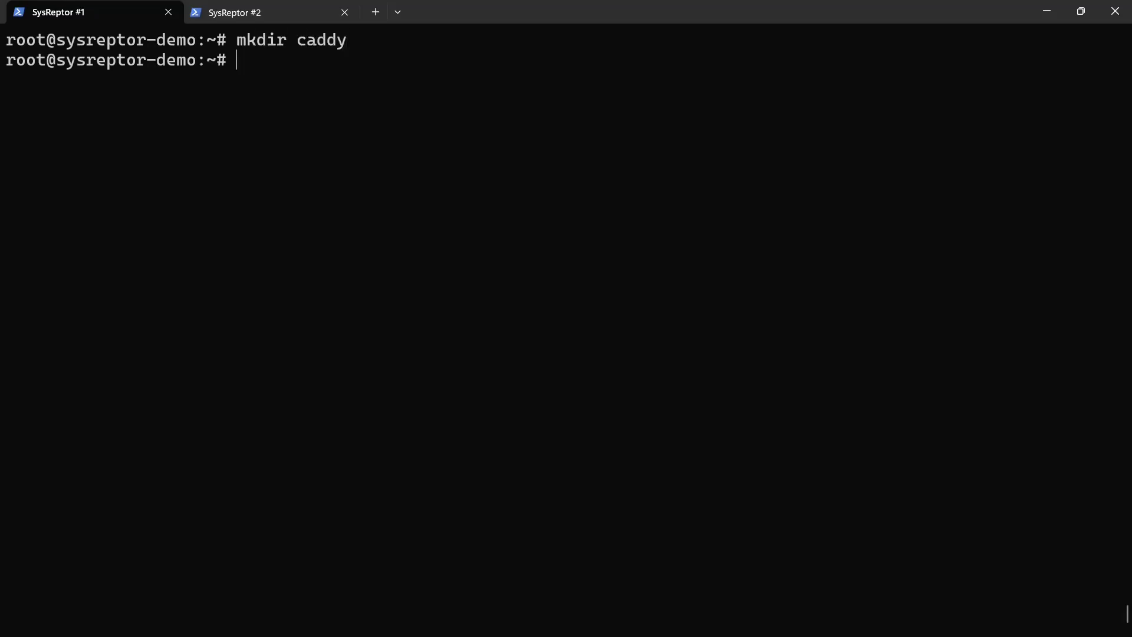
type("cd caddy/")
key("Return")
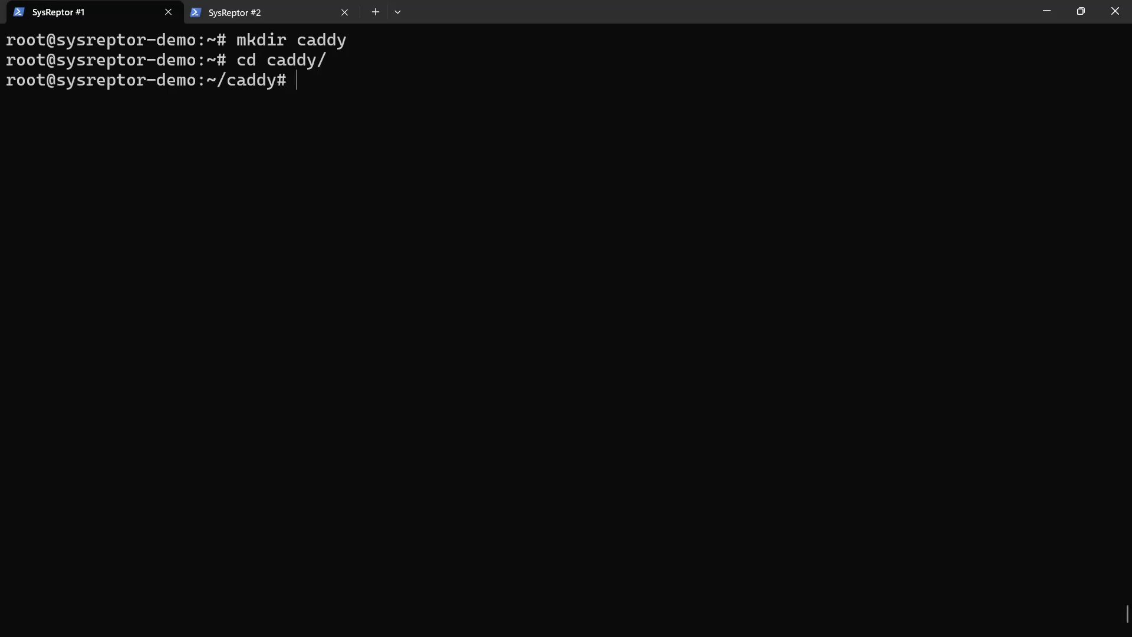
type("vi docker-compose.yml")
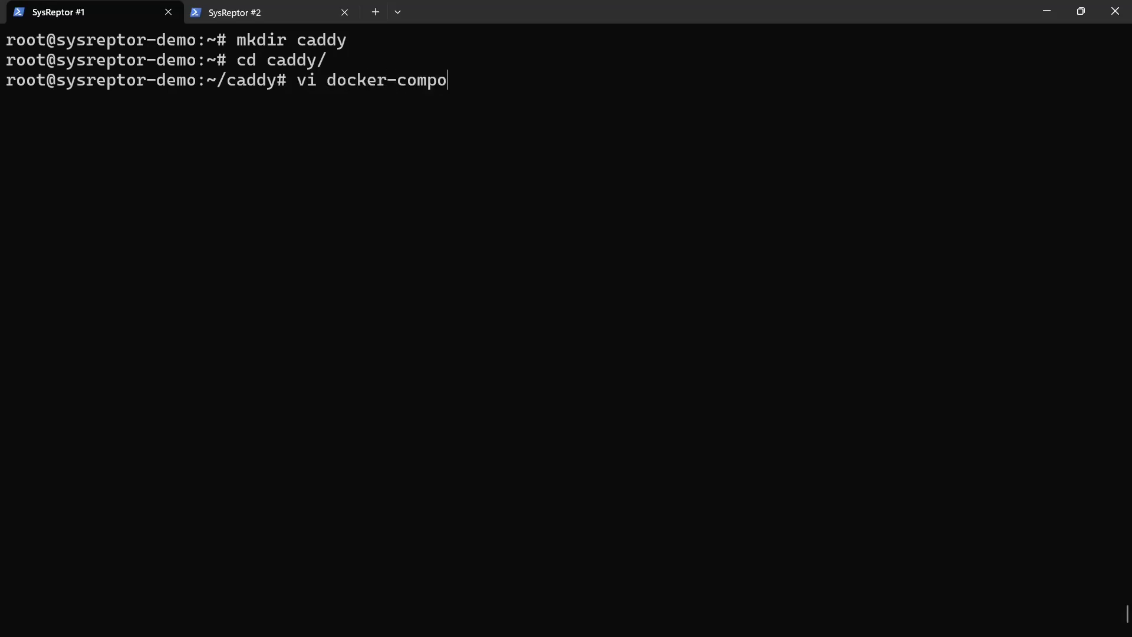
key("Return")
key("i")
key("ctrl+v")
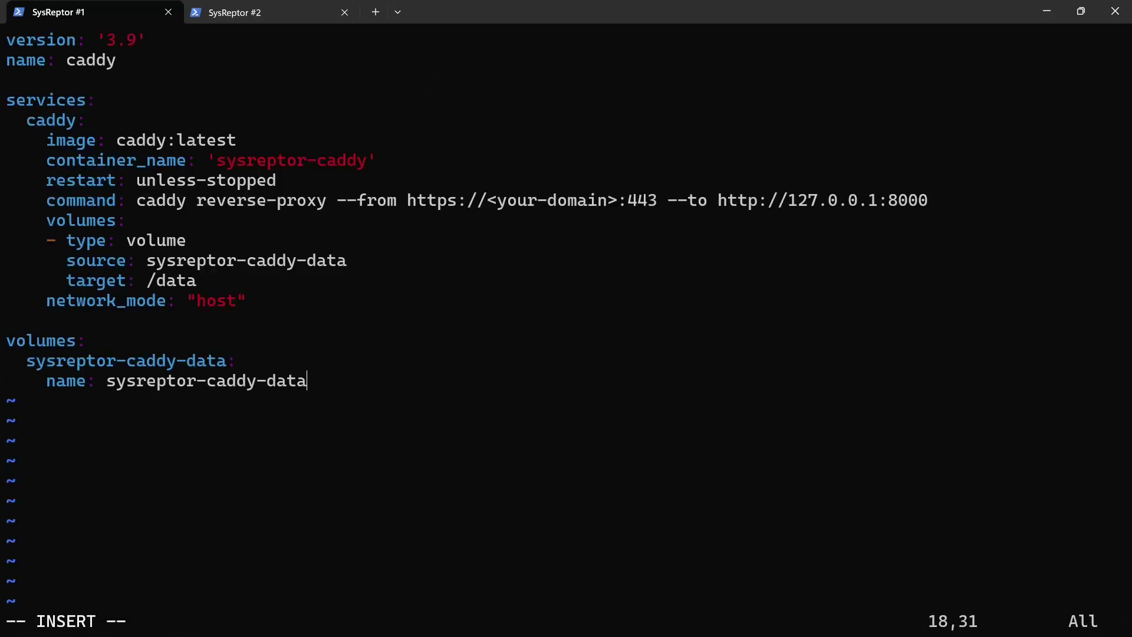
key("Escape")
type(":w")
key("Return")
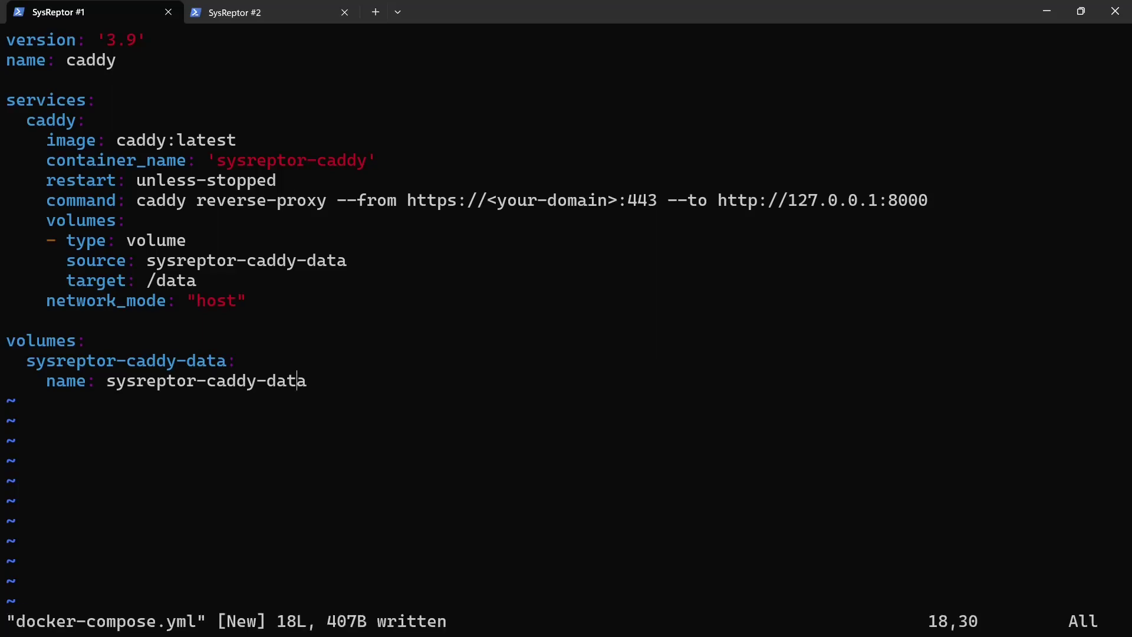
Replace the <your-domain> placeholder with demo.sysreptor.com in the reverse-proxy line, then save and quit
key("Up")
key("Up")
key("Up")
key("Up")
key("Up")
key("Up")
key("Up")
key("Up")
key("Up")
key("Left")
key("Right")
key("Right")
key("Right")
key("Right")
key("Right")
key("Right")
key("Right")
key("Right")
key("Right")
key("Right")
key("Right")
key("Right")
key("Right")
key("Right")
key("Right")
key("Right")
key("Right")
key("Right")
key("Right")
key("Right")
key("Left")
key("x")
key("x")
key("x")
key("x")
key("x")
key("x")
key("x")
key("x")
key("x")
key("x")
key("x")
key("x")
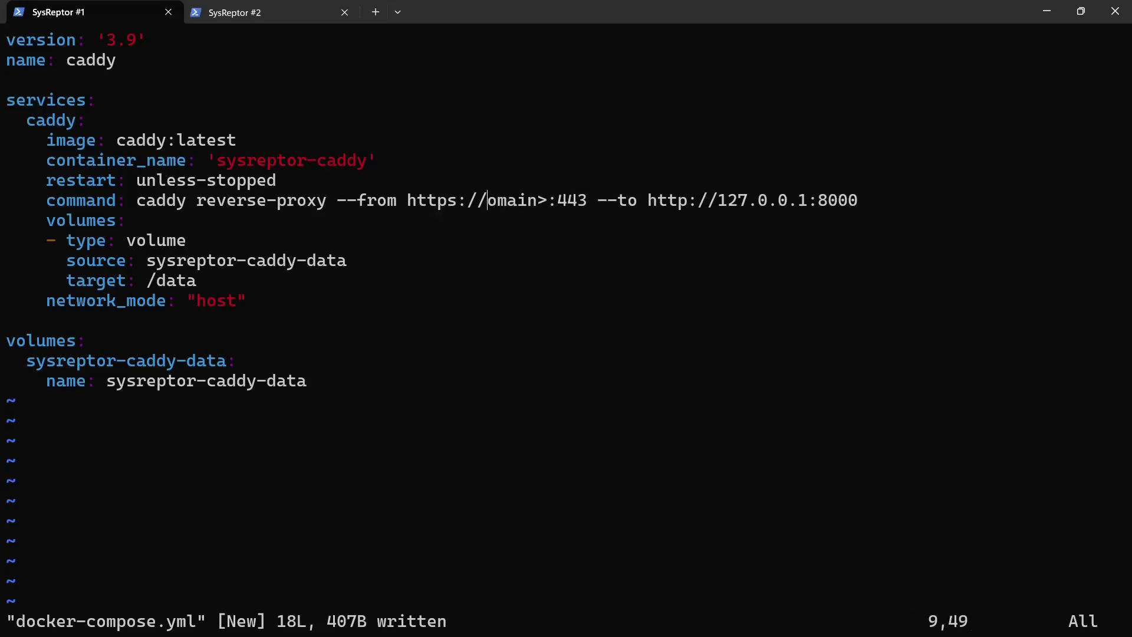
type("s://demo.")
type("sysreptor.co")
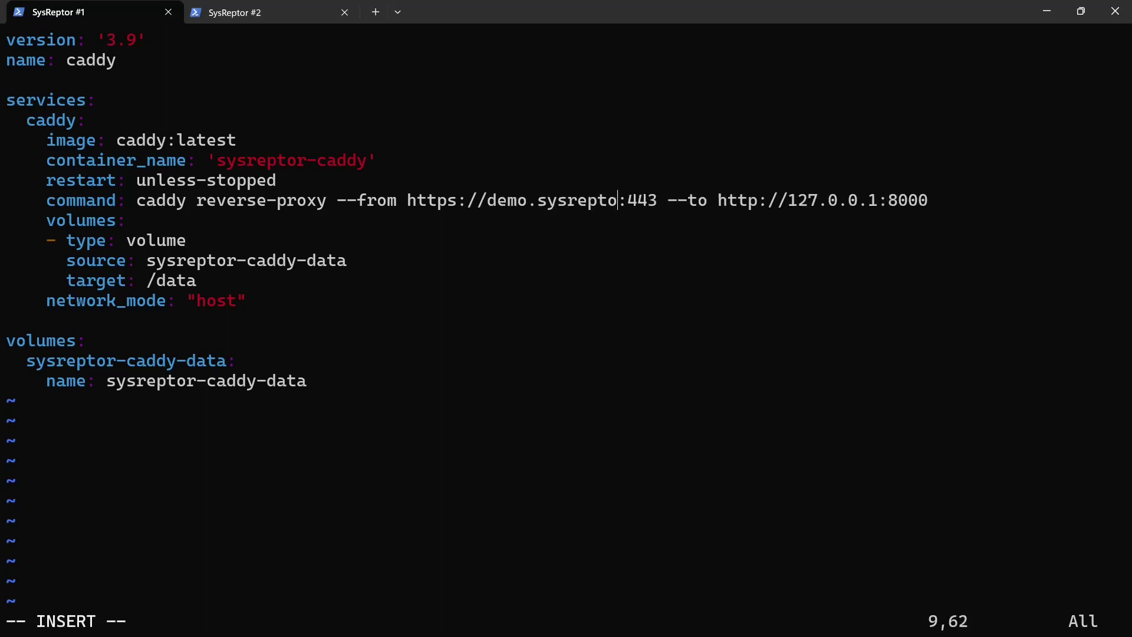
type("m")
key("Escape")
key("l")
key("l")
key("l")
key("l")
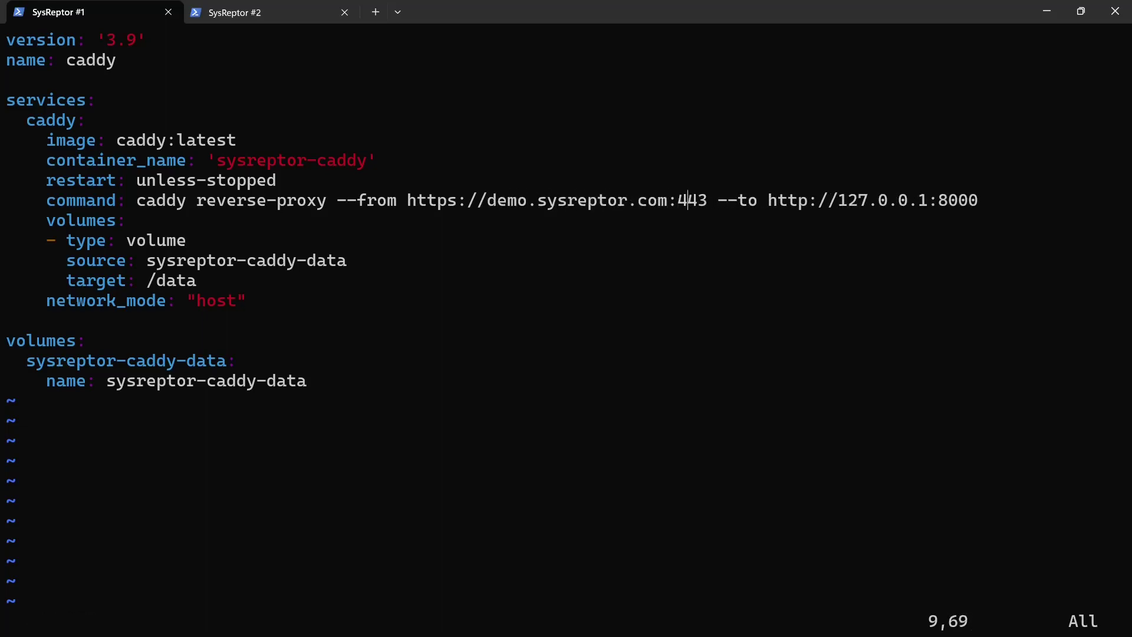
key("w")
key("w")
key("w")
key("w")
type(":x")
key("Return")
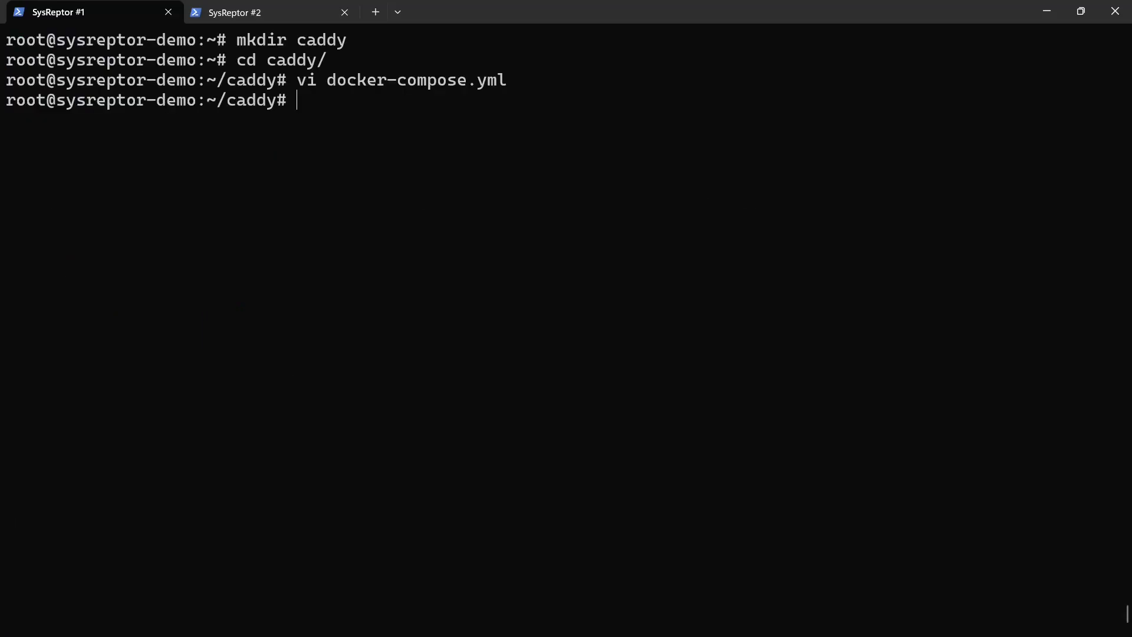
Copy 'docker compose up -d' from the Caddy docs and run it to start the container
key("alt+Tab")
left_click(558, 394)
left_click_drag(309, 604, 439, 607)
key("alt+Tab")
right_click(483, 488)
key("Return")
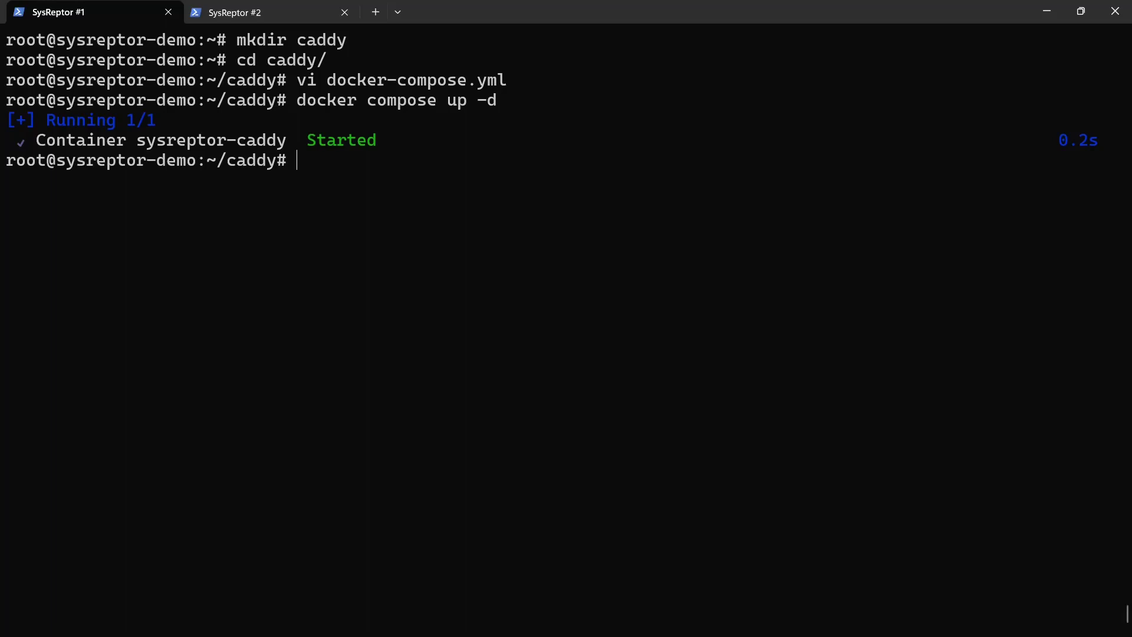
Run docker ps, then docker logs sysreptor-caddy to confirm the demo.sysreptor.com certificate download
type("docker ps")
key("Return")
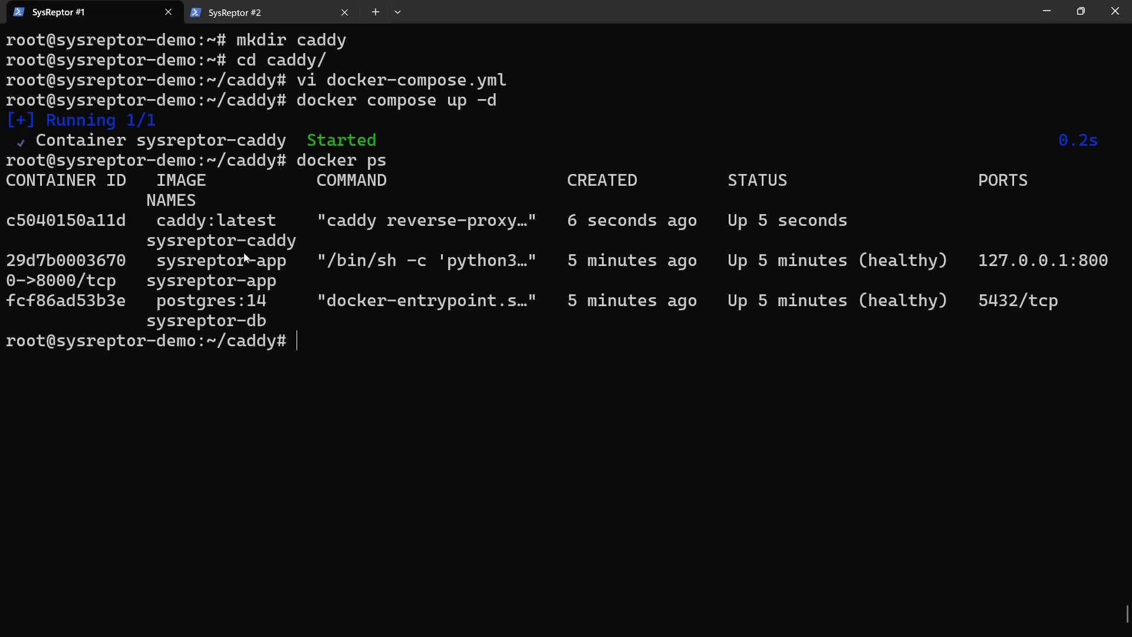
left_click_drag(296, 241, 198, 238)
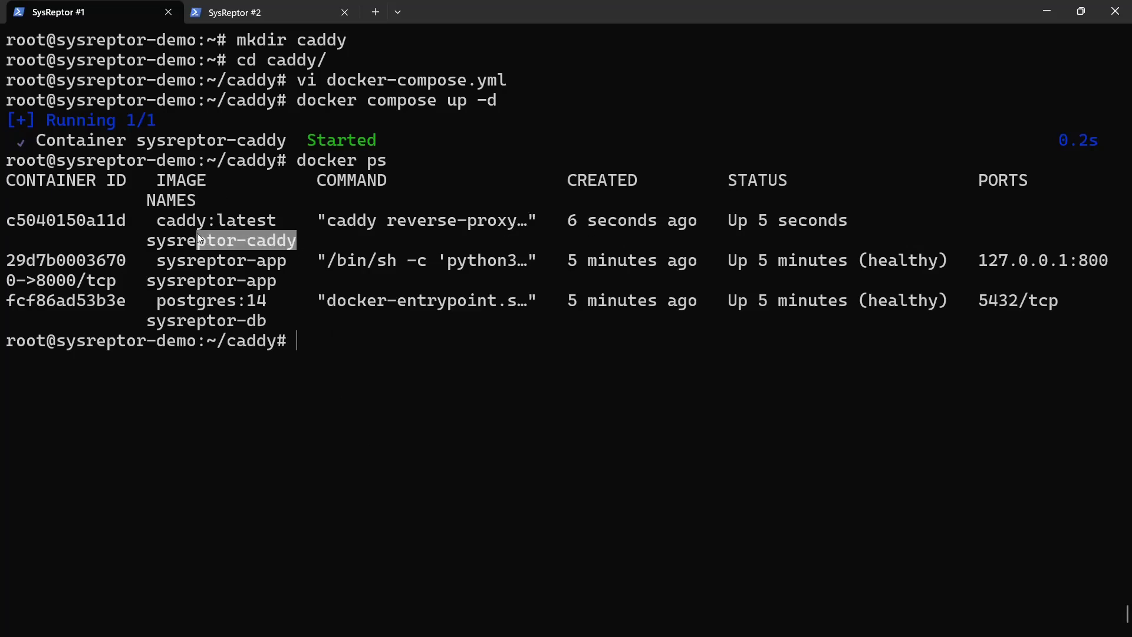
right_click(151, 236)
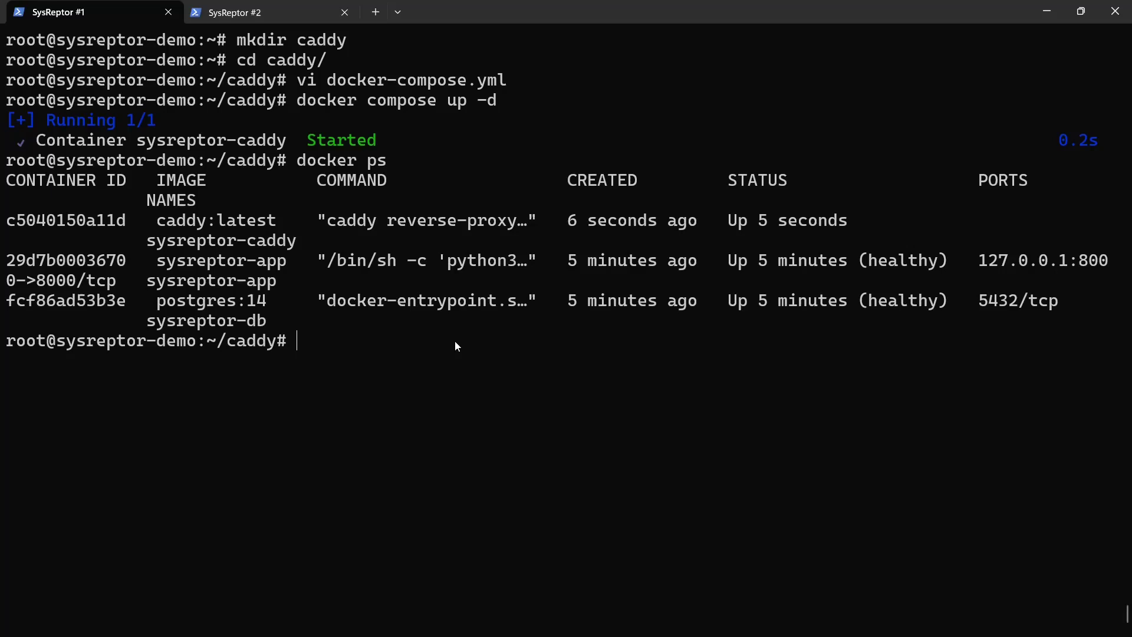
type("docker logs")
type("sysreptor-caddy")
key("Return")
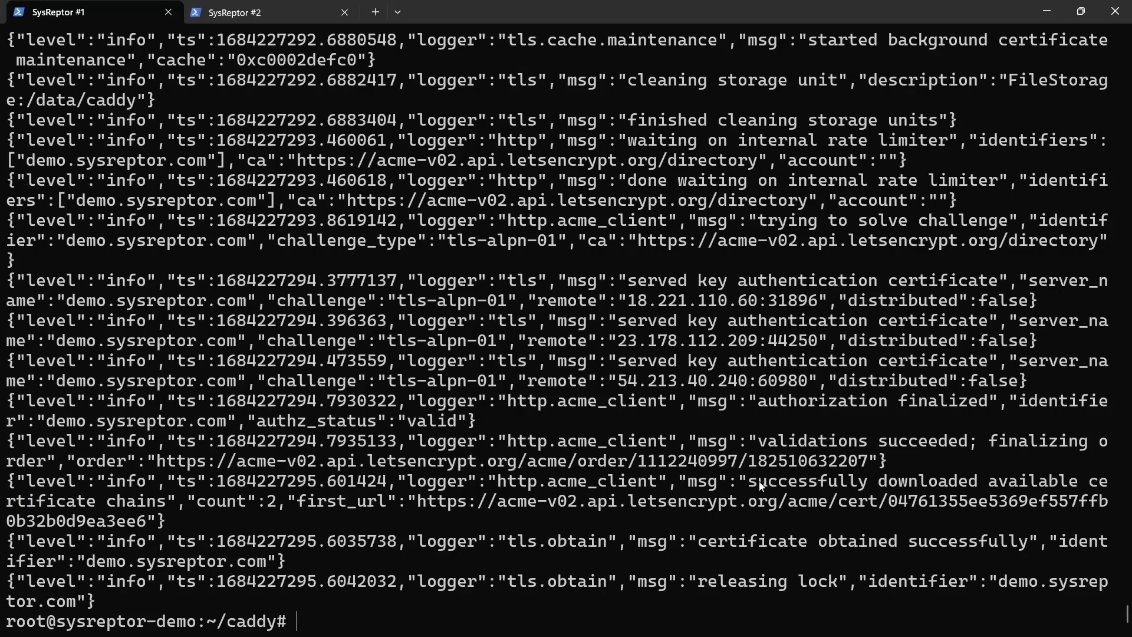
left_click_drag(824, 482, 1058, 502)
left_click(448, 516)
Return to the Setup Webserver docs and select port 443 in the Caddy reverse-proxy command
key("alt+Tab")
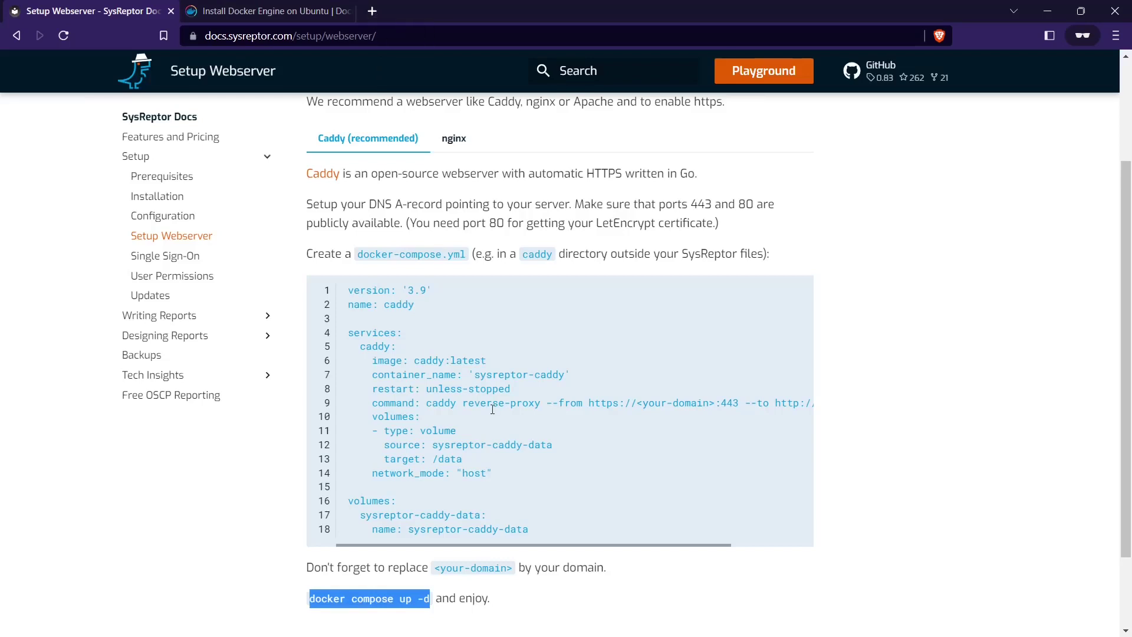
double_click(727, 405)
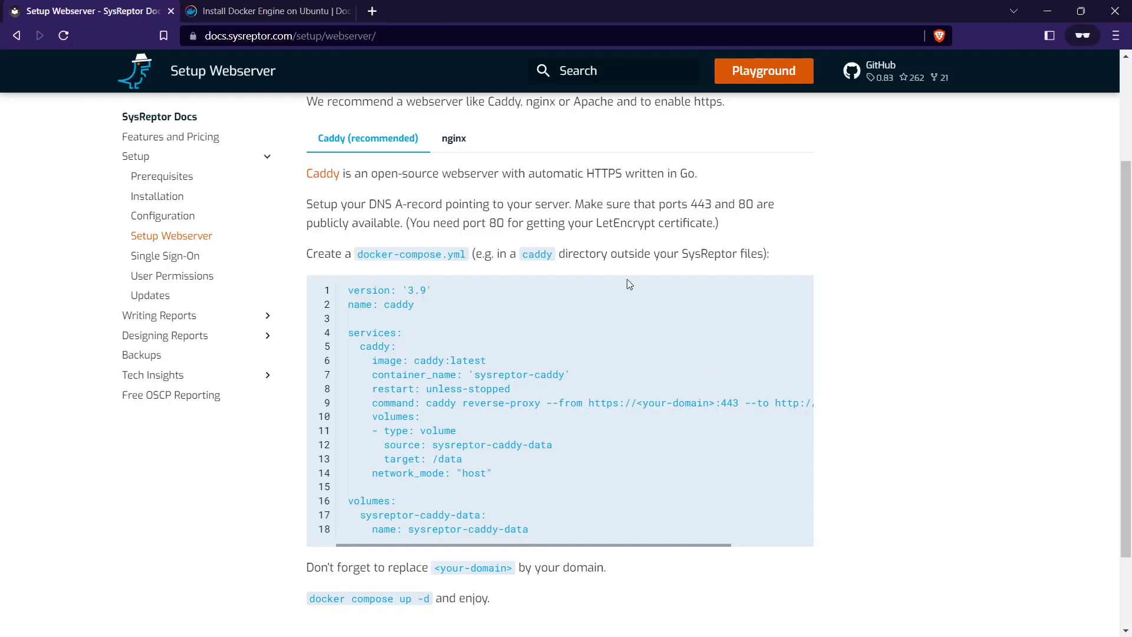
Load demo.sysreptor.com in a new private window and enter the initial admin username
key("ctrl+t")
type("demo.sysreptor.com")
key("Return")
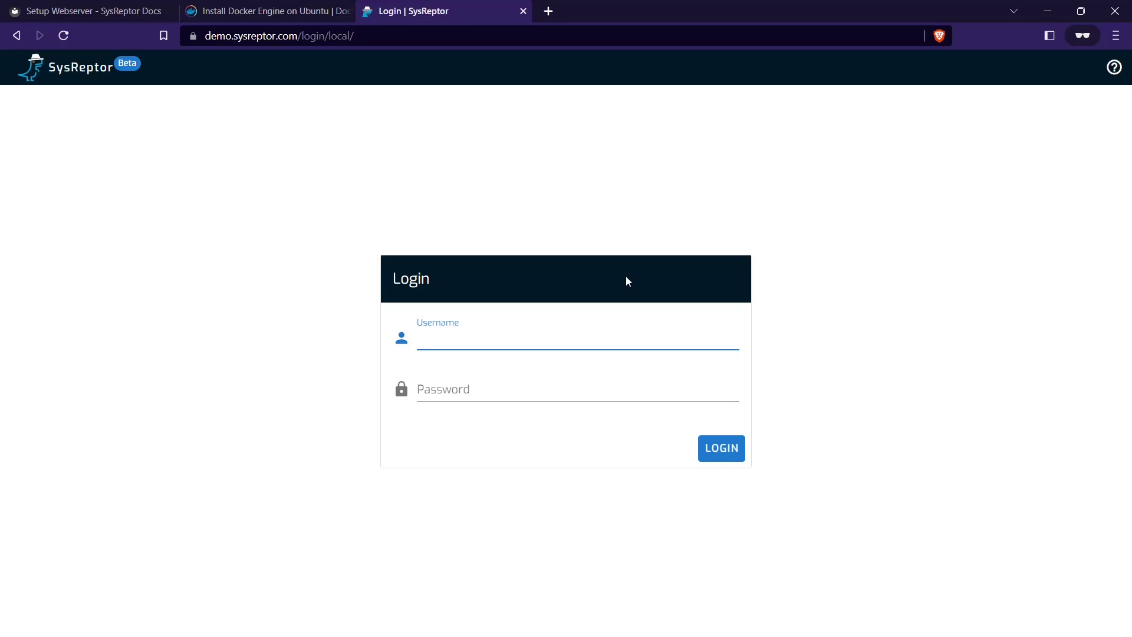
type("reptor")
Copy the generated admin password from the terminal, paste it to log in, and skip MFA setup
key("alt+Tab")
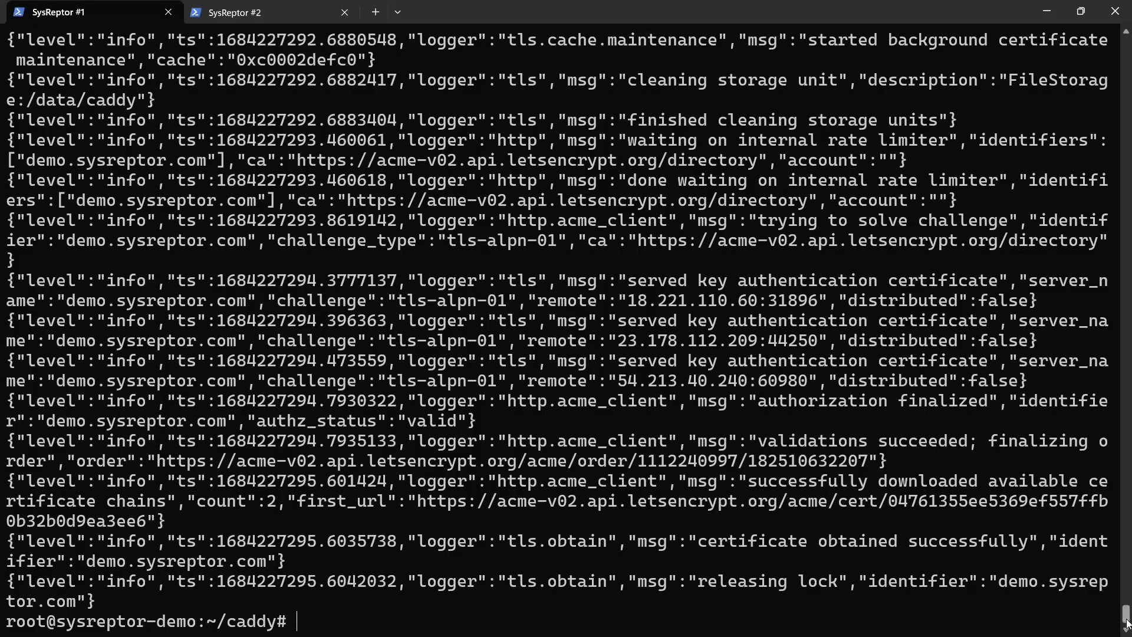
left_click_drag(1126, 622, 1122, 553)
scroll(689, 468, "down", 5)
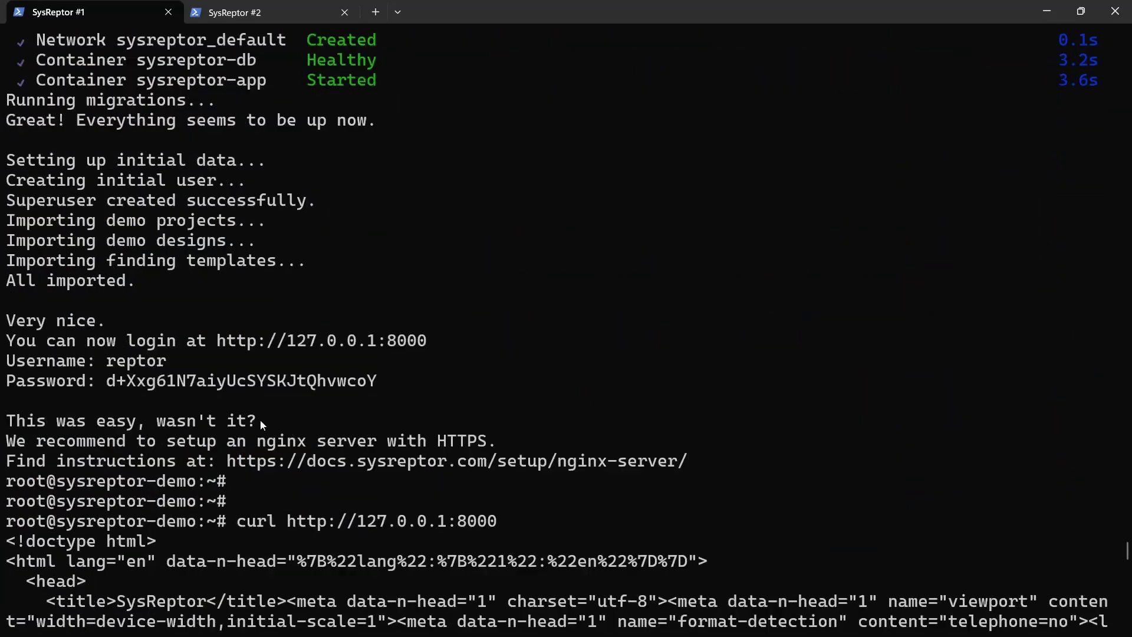
left_click_drag(105, 380, 376, 381)
right_click(371, 380)
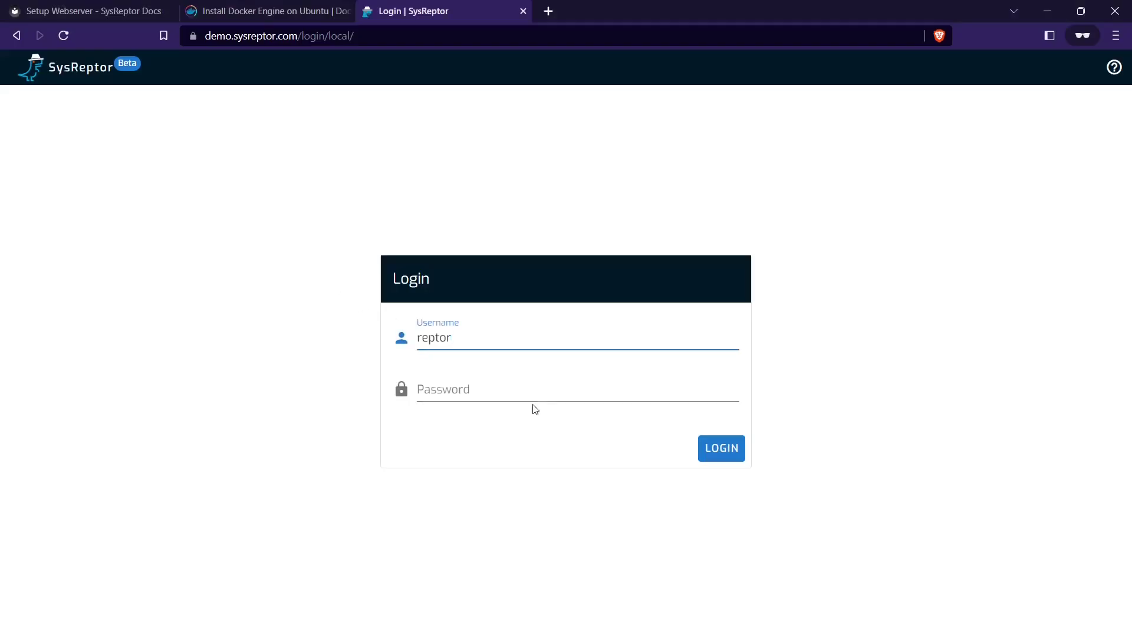
left_click(532, 403)
key("ctrl+v")
left_click(713, 450)
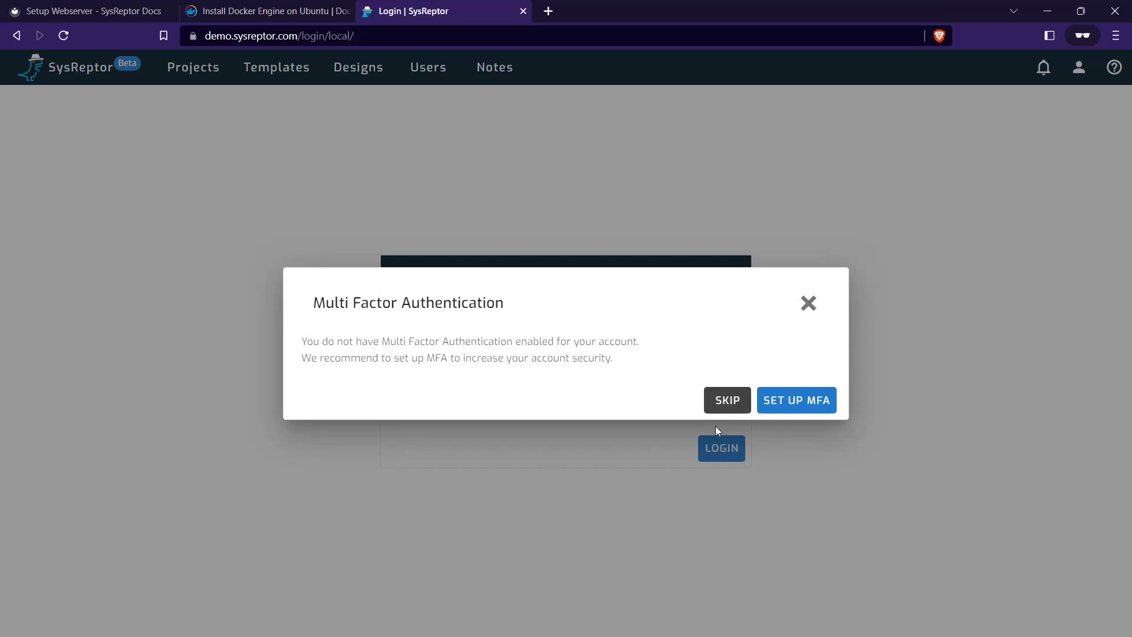
left_click(725, 412)
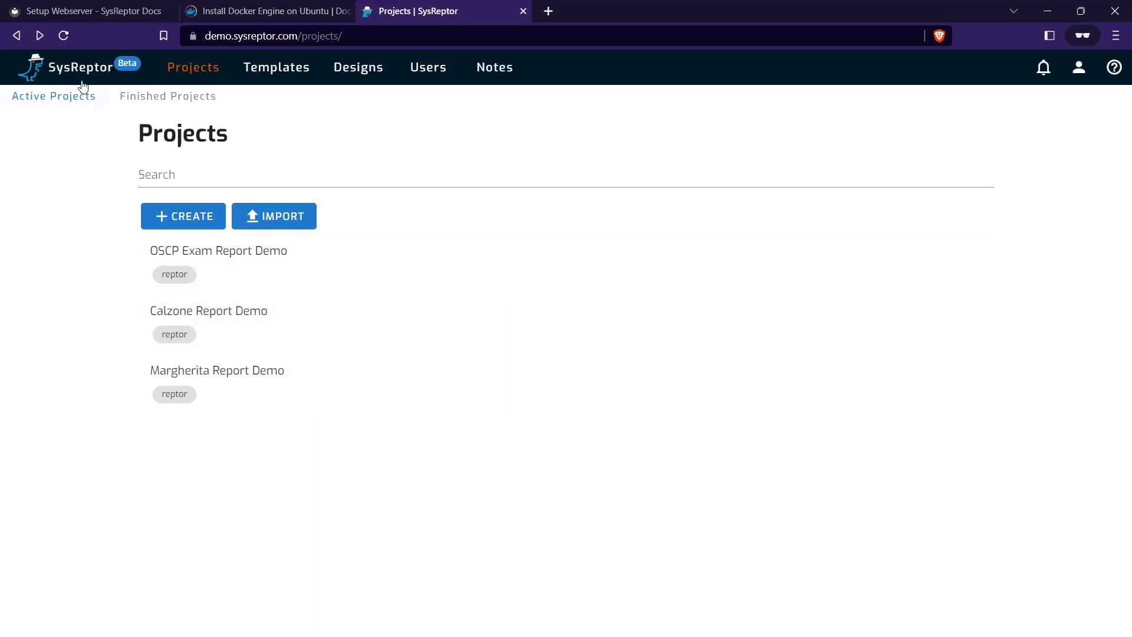
Open the Configuration docs page and scroll past the secret key generation command
left_click(73, 11)
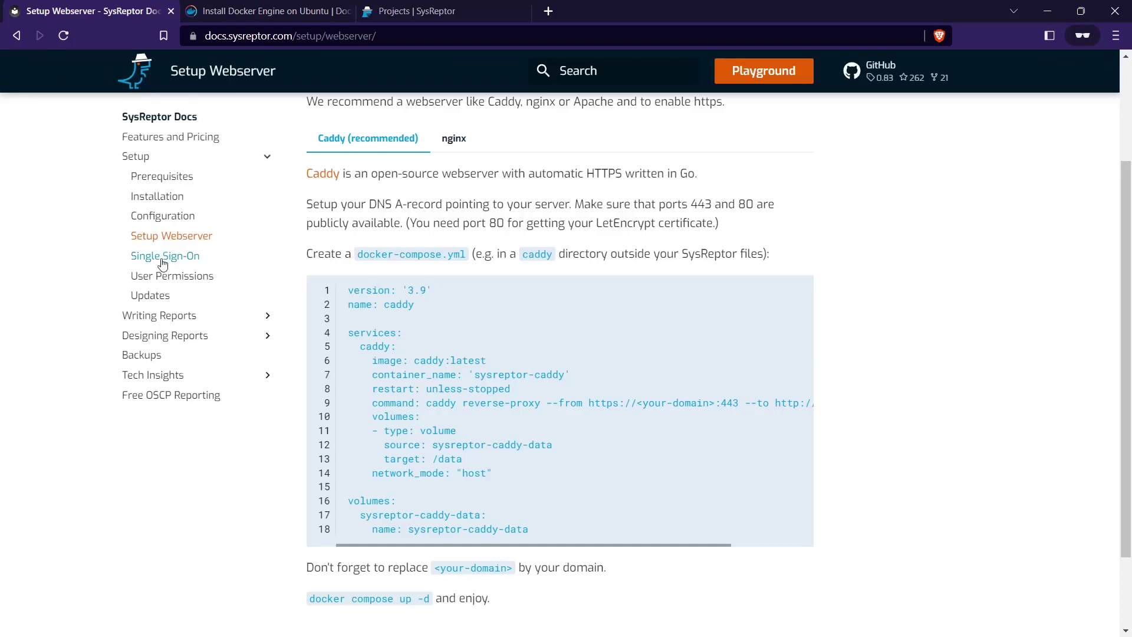
left_click(158, 217)
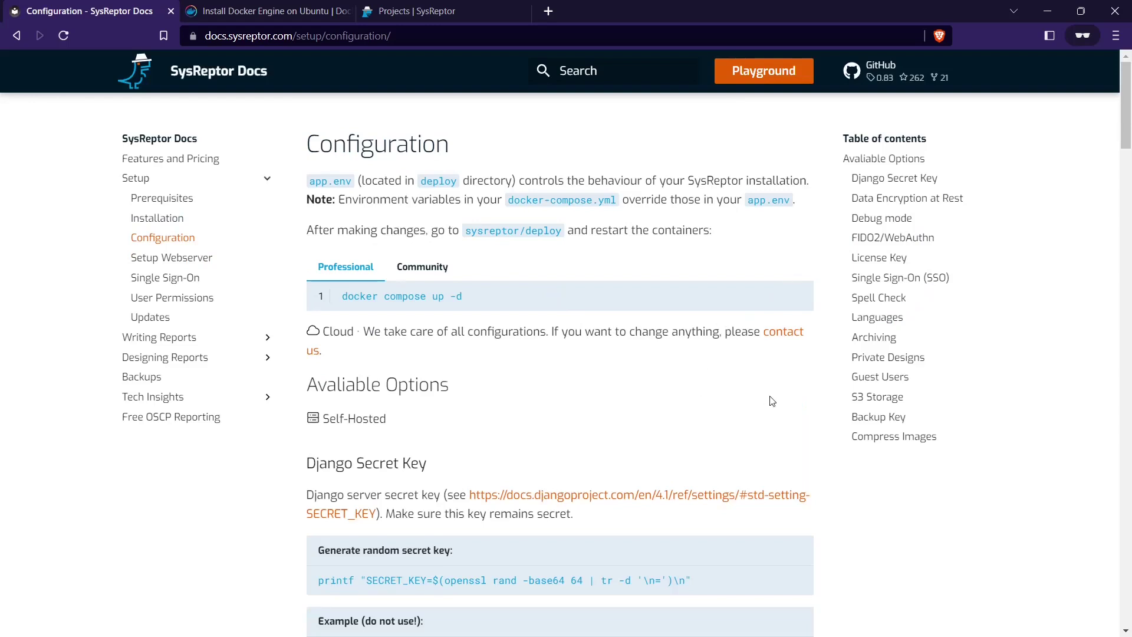
scroll(766, 407, "down", 2)
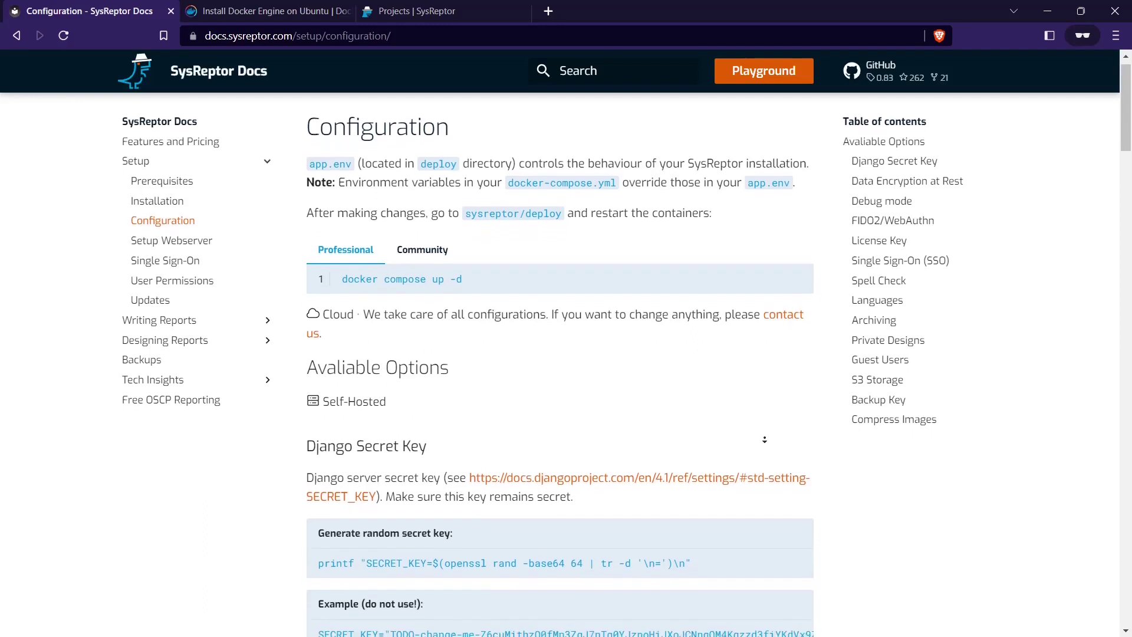
scroll(768, 465, "down", 2)
left_click_drag(340, 374, 688, 383)
left_click(671, 389)
scroll(671, 389, "down", 4)
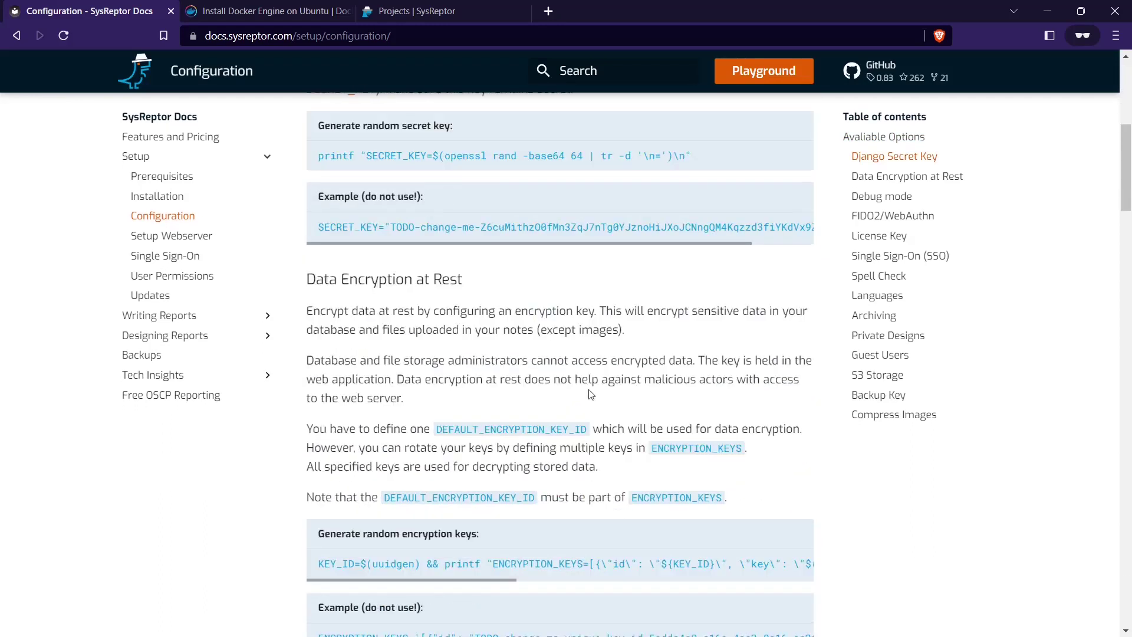
Scroll to FIDO2/WebAuthn and select the MFA_FIDO2_RP_ID="sysreptor.example.com" example line
left_click_drag(316, 278, 457, 278)
left_click(460, 275)
scroll(466, 326, "down", 8)
scroll(395, 314, "down", 3)
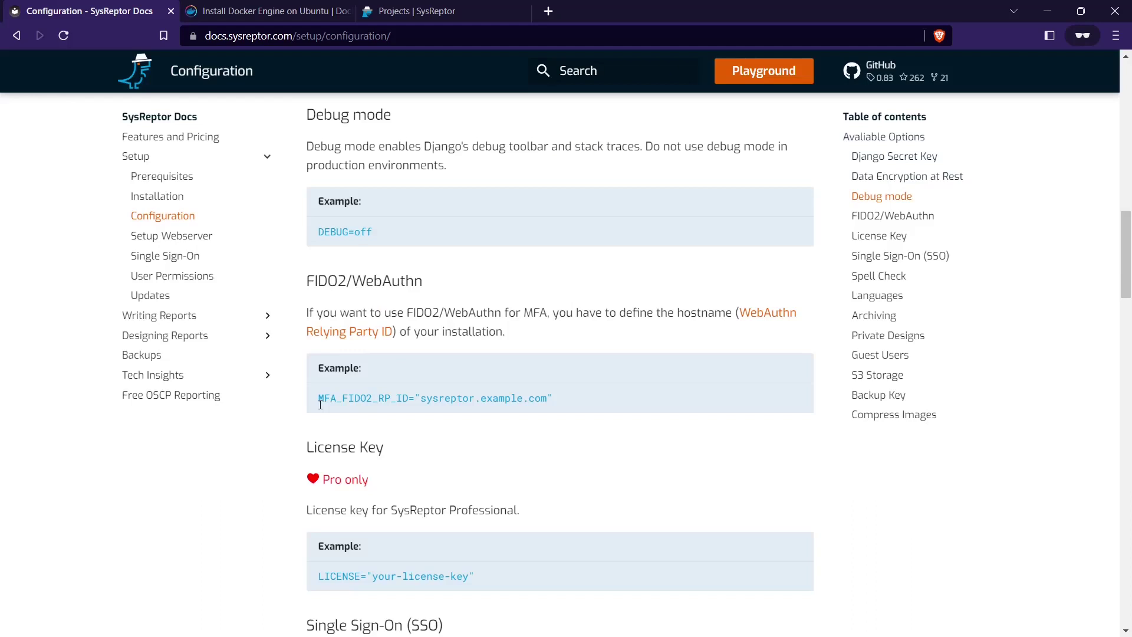
left_click_drag(319, 400, 563, 401)
left_click(561, 401)
left_click_drag(425, 398, 306, 407)
key("ctrl+c")
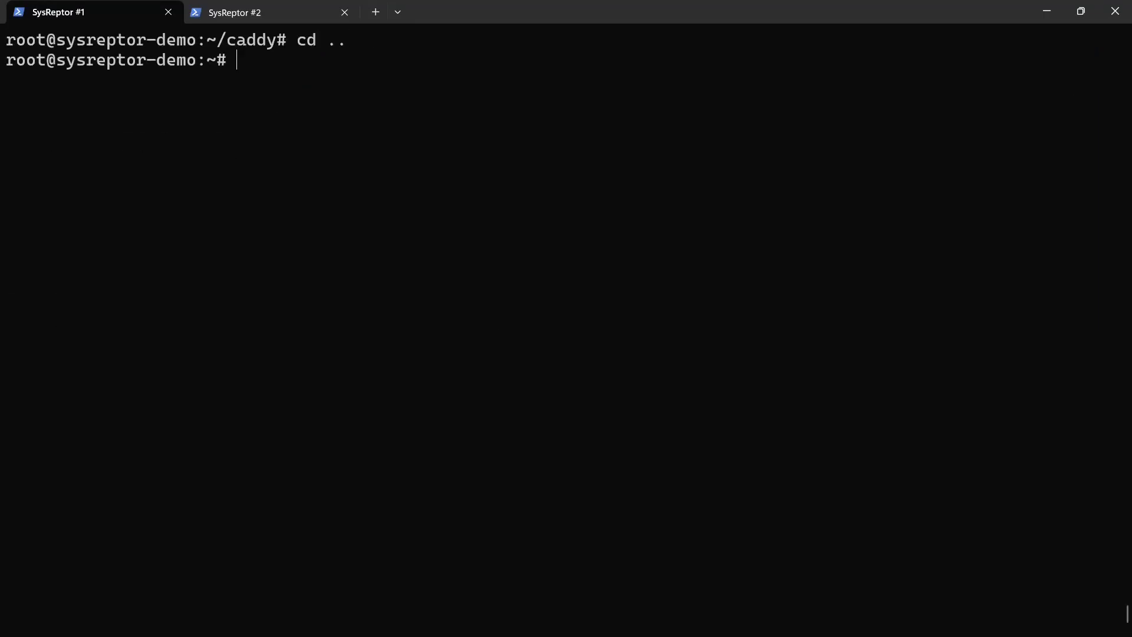
Change into sysreptor/deploy and open app.env in vi
type("cd ")
type("sys")
key("Tab")
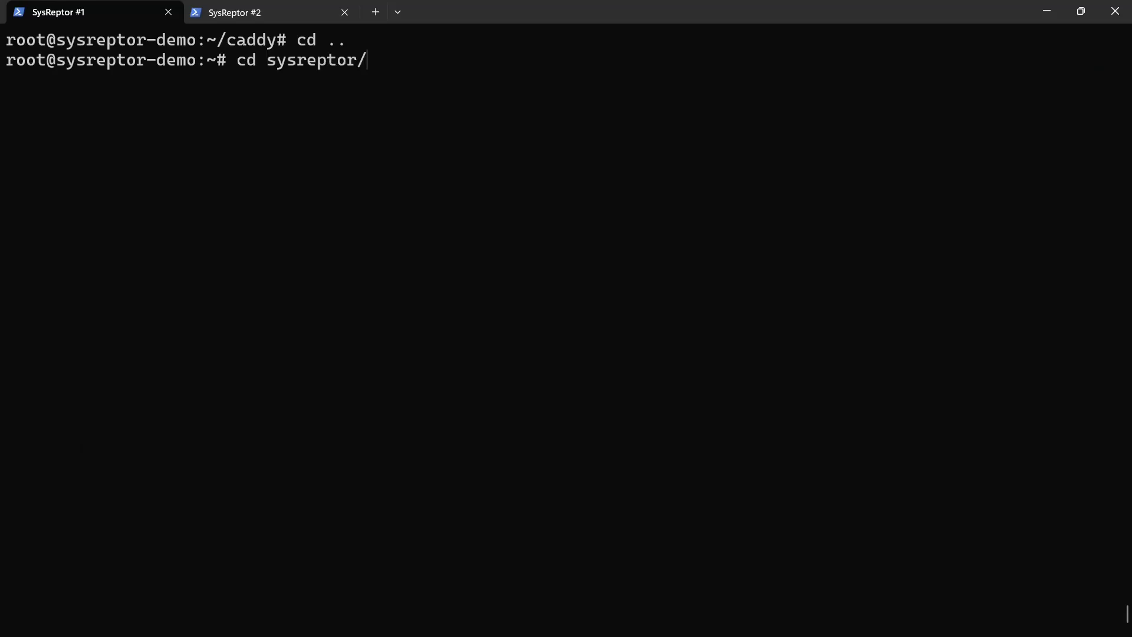
type("dep")
key("Tab")
key("Return")
type("vi app")
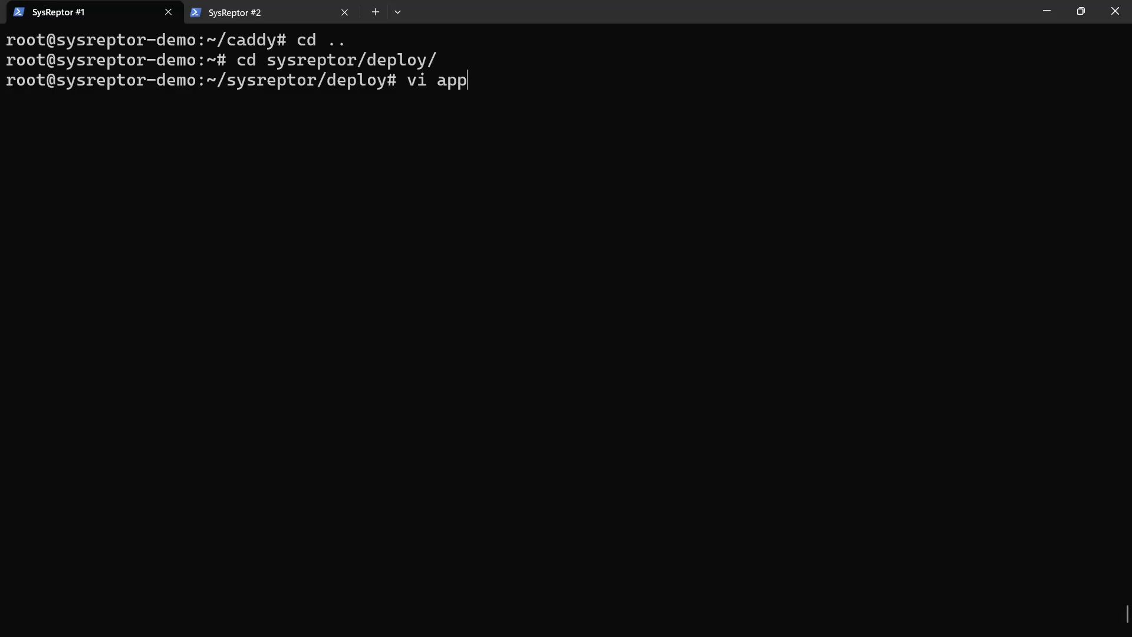
key("Tab")
key("Return")
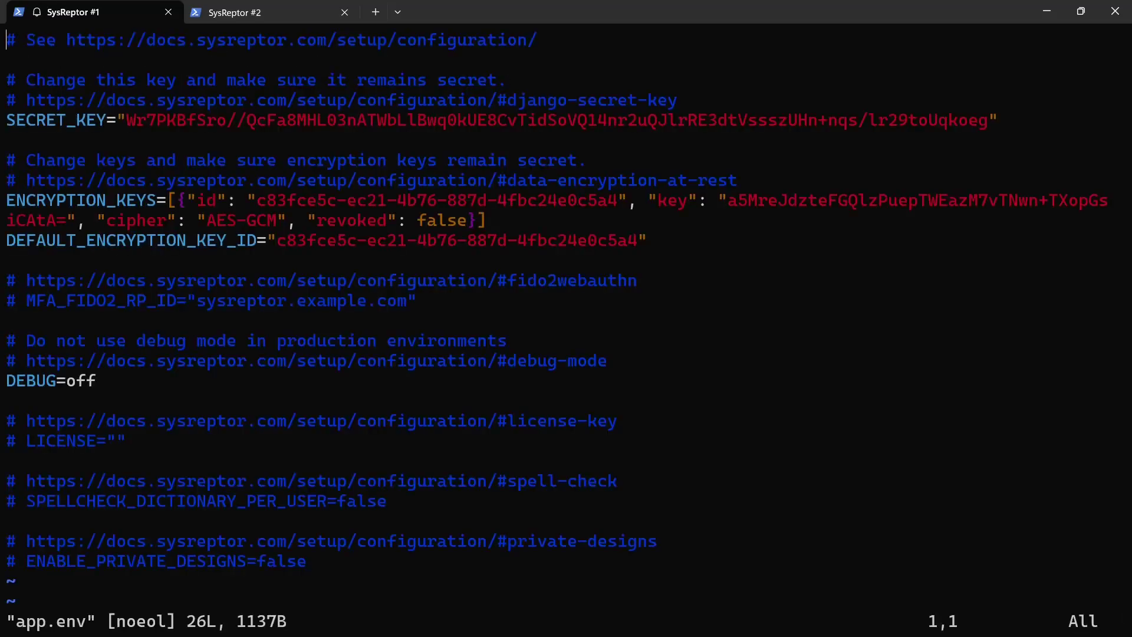
Append MFA_FIDO2_RP_ID="demo.sysreptor.com" at the end of app.env and save with :x
key("Down")
key("Down")
key("Down")
key("Down")
key("Down")
key("Down")
key("Down")
key("Down")
key("Down")
key("Down")
key("Down")
key("Down")
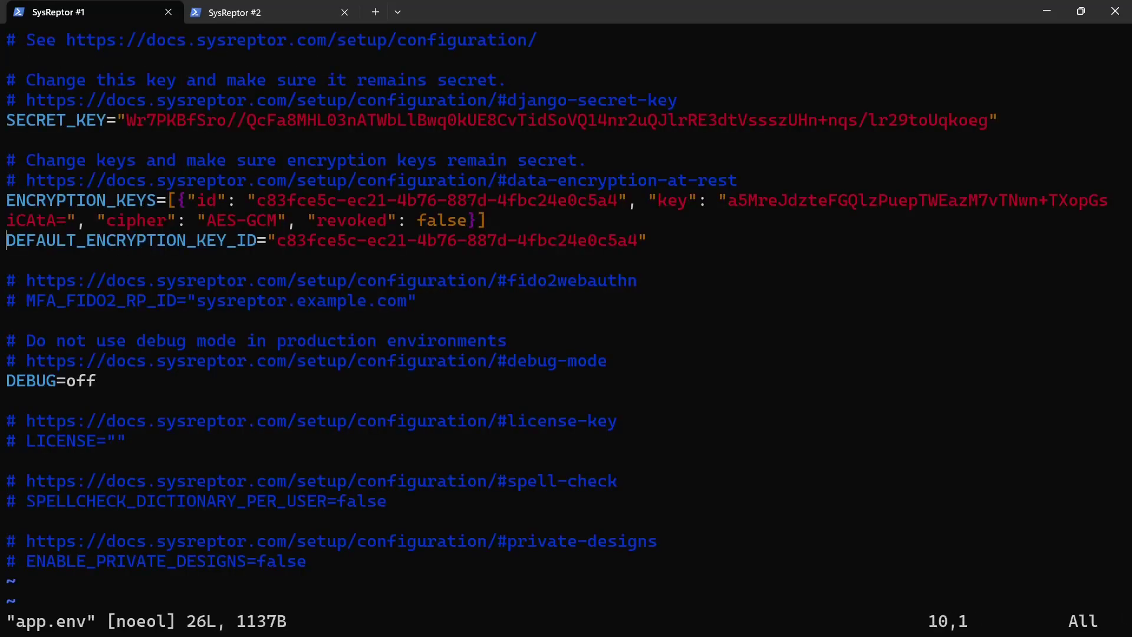
key("Down")
key("Down")
key("Down")
key("Down")
key("Down")
key("Down")
key("Down")
key("Down")
key("Down")
key("Down")
key("Down")
key("Down")
key("Down")
key("Down")
key("o")
key("ctrl+v")
key("Escape")
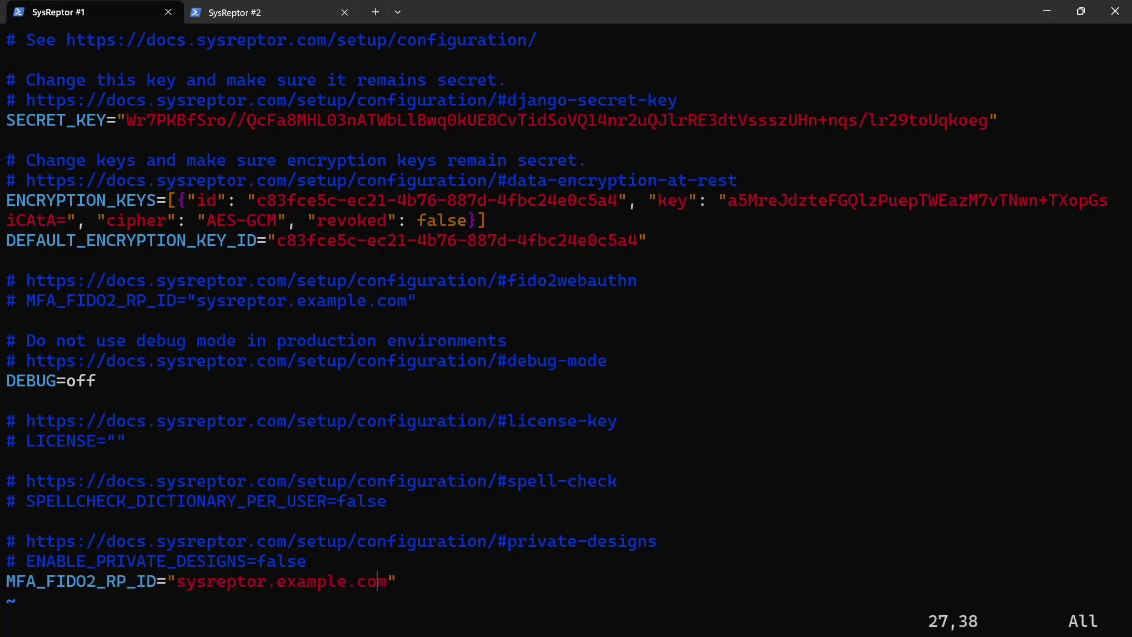
key("Left")
key("Left")
key("Left")
key("Left")
key("Left")
key("Left")
key("Left")
key("Left")
key("Left")
key("Left")
key("Left")
key("Left")
key("Left")
key("Left")
key("Left")
key("Left")
key("Left")
key("Left")
key("Left")
key("Left")
type("i")
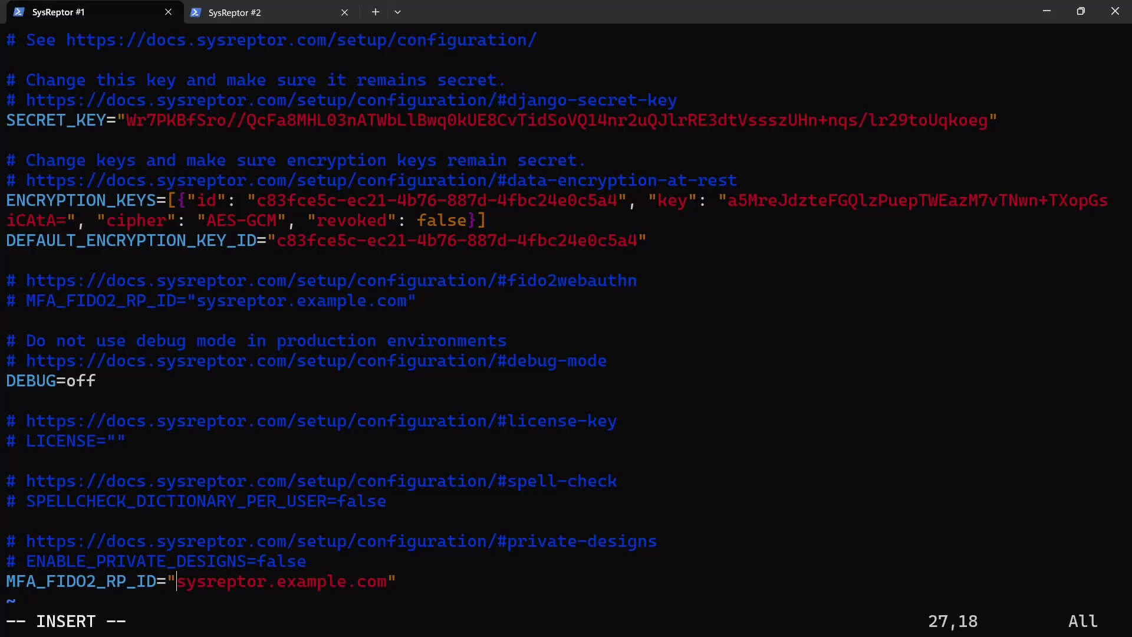
type("demo.")
key("Escape")
key("Right")
key("Right")
key("Right")
key("Right")
key("Right")
key("Right")
key("Right")
key("Right")
key("Right")
key("Right")
key("Right")
key("Delete")
key("Delete")
key("Delete")
key("Delete")
key("Delete")
key("Delete")
key("Delete")
key("Delete")
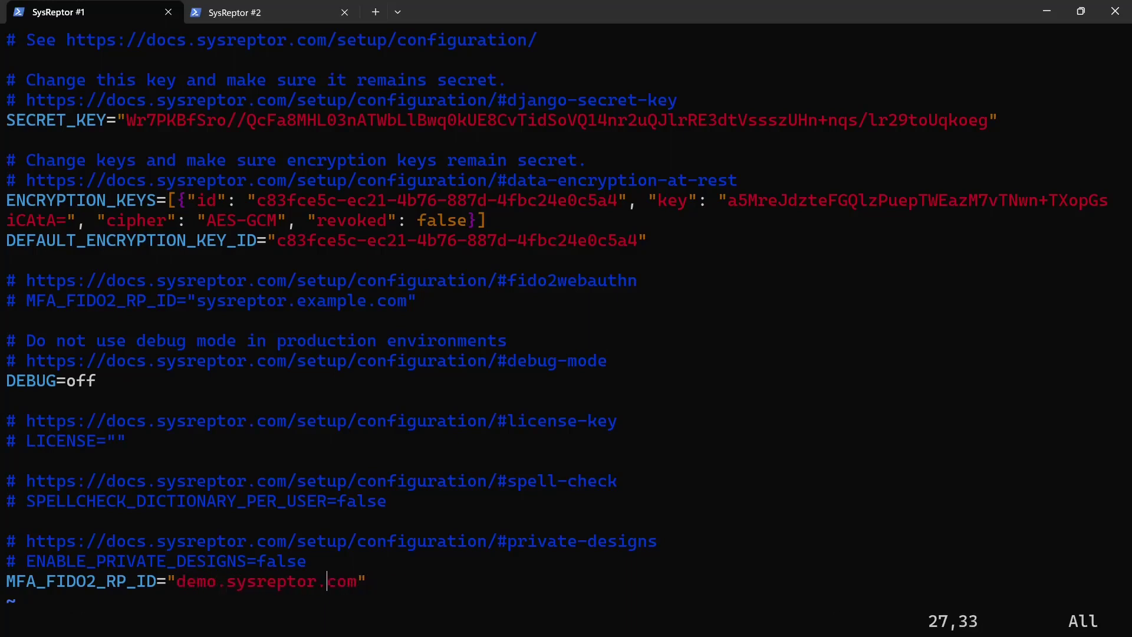
type(":x")
key("Return")
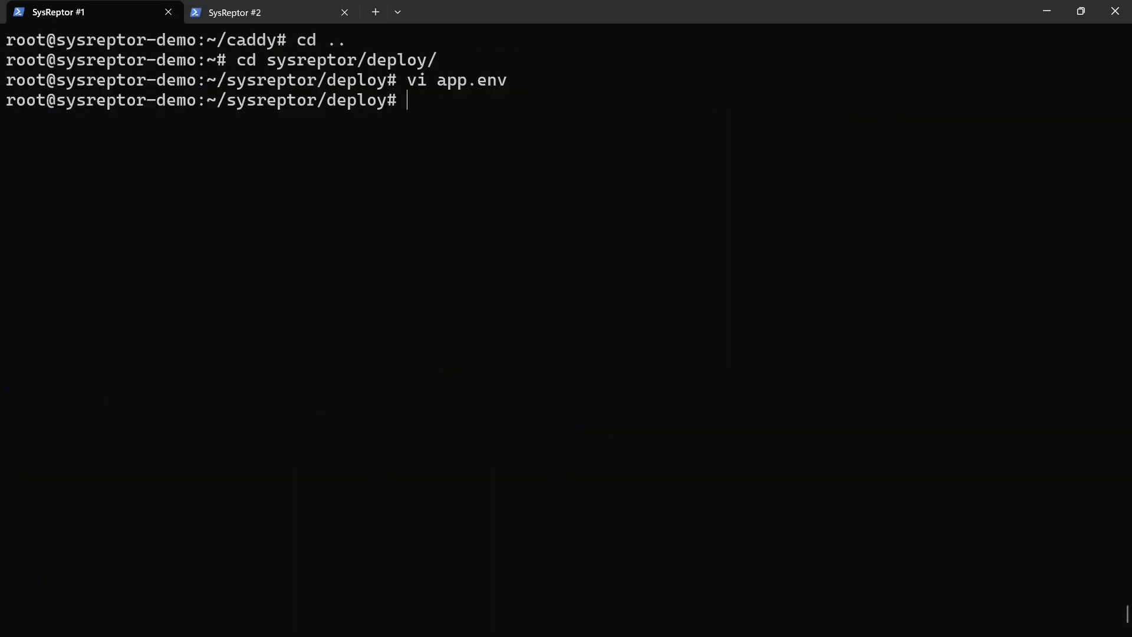
Copy the Community edition 'docker compose -f docker-compose.yml up -d' command from the docs and run it in deploy
key("alt+Tab")
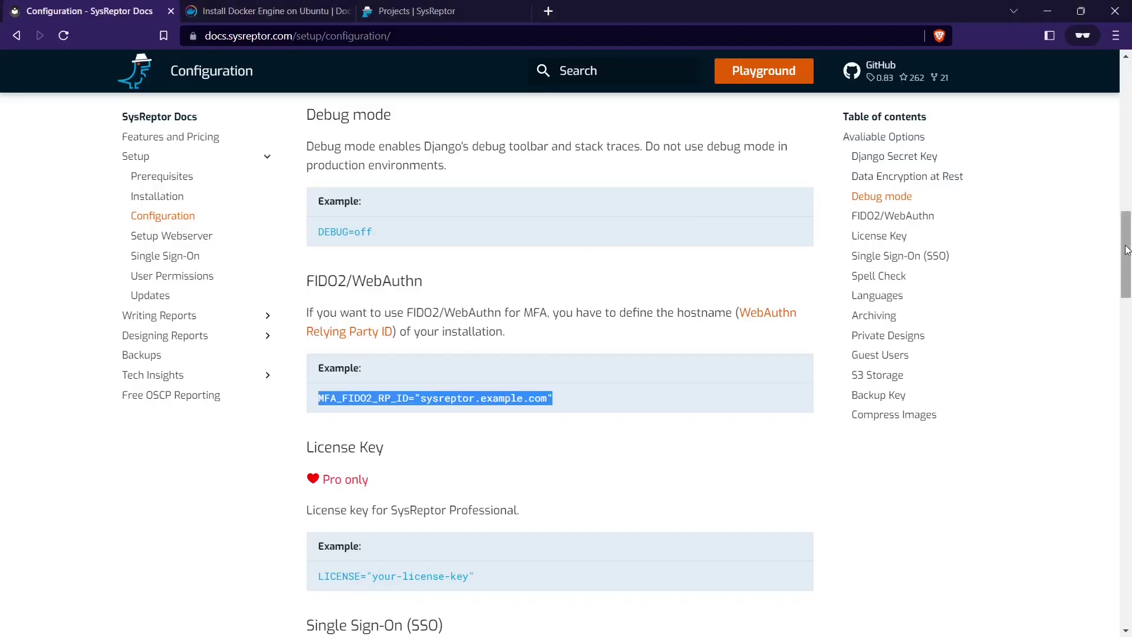
left_click_drag(1126, 269, 1129, 88)
left_click(423, 267)
left_click_drag(591, 299, 341, 297)
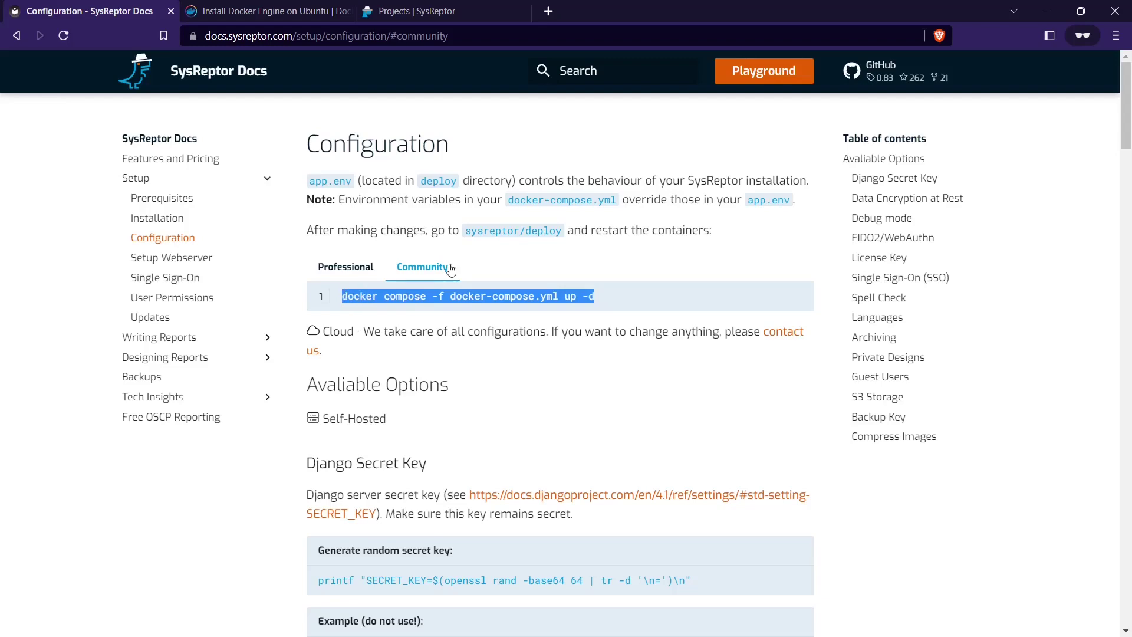
key("ctrl+c")
key("alt+Tab")
key("ctrl+v")
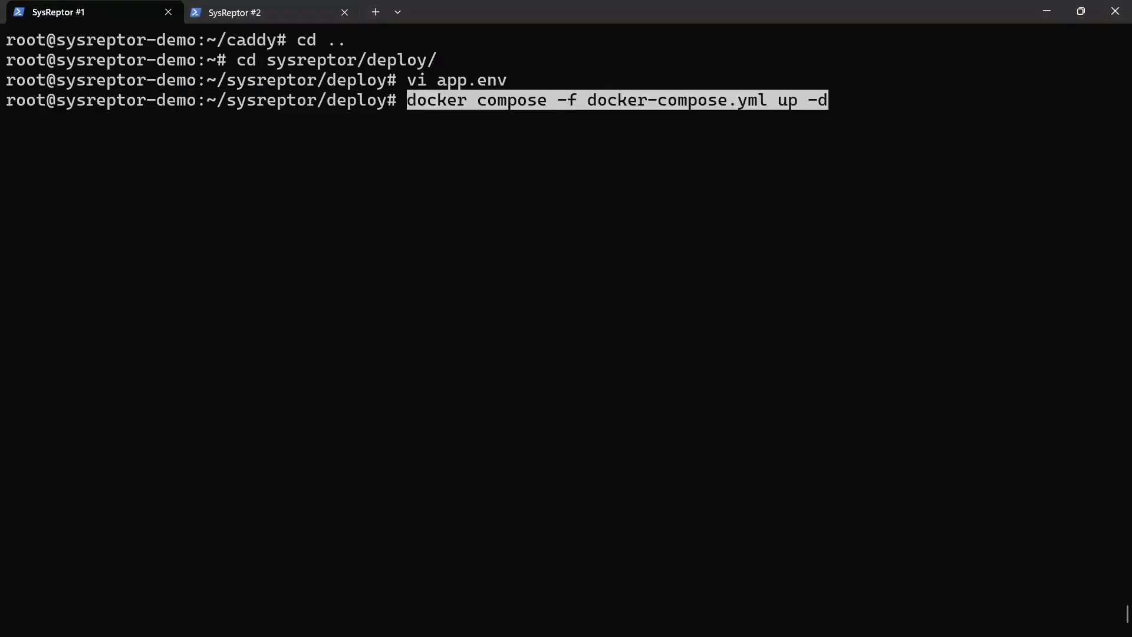
key("Return")
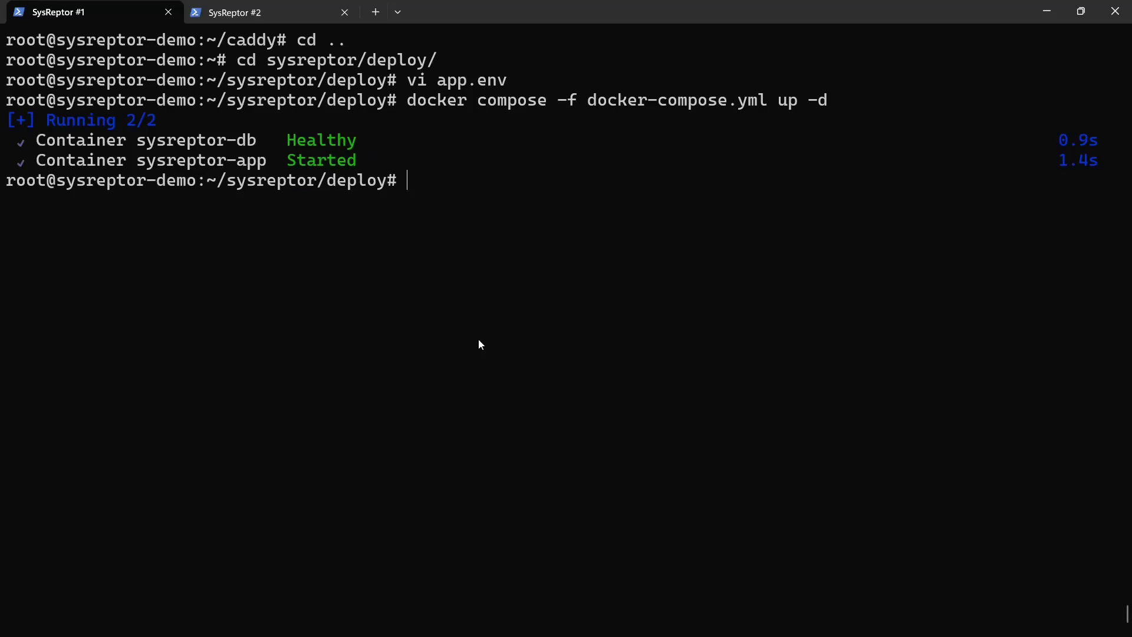
key("alt+Tab")
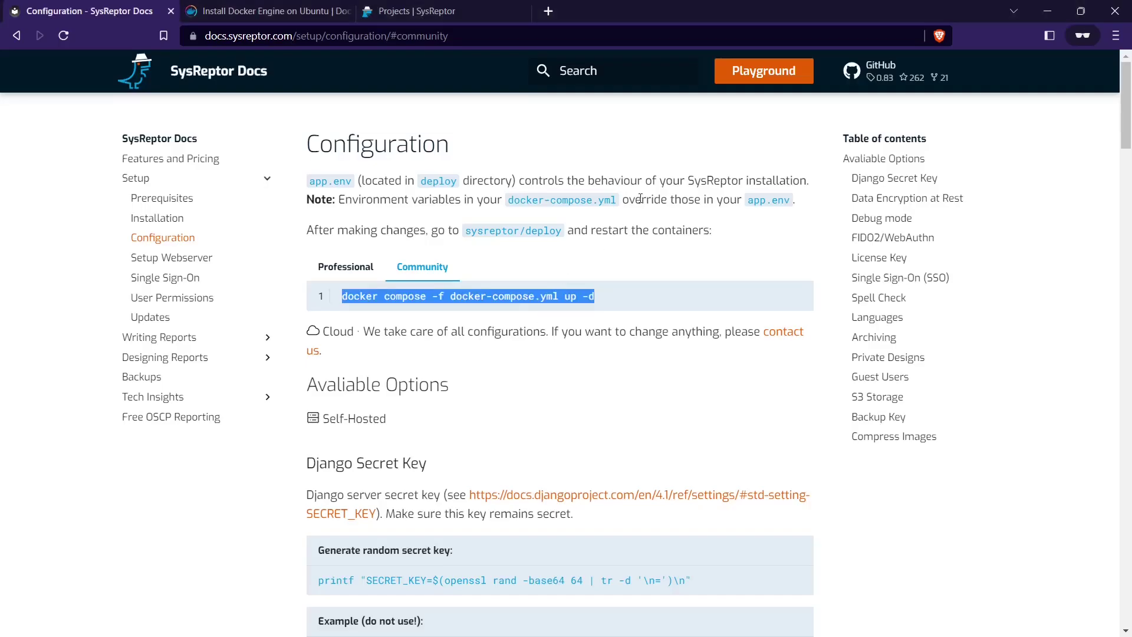
Begin adding a Security Key (FIDO2) under Profile > Security, then cancel the Windows PIN and passkey prompts
left_click(415, 11)
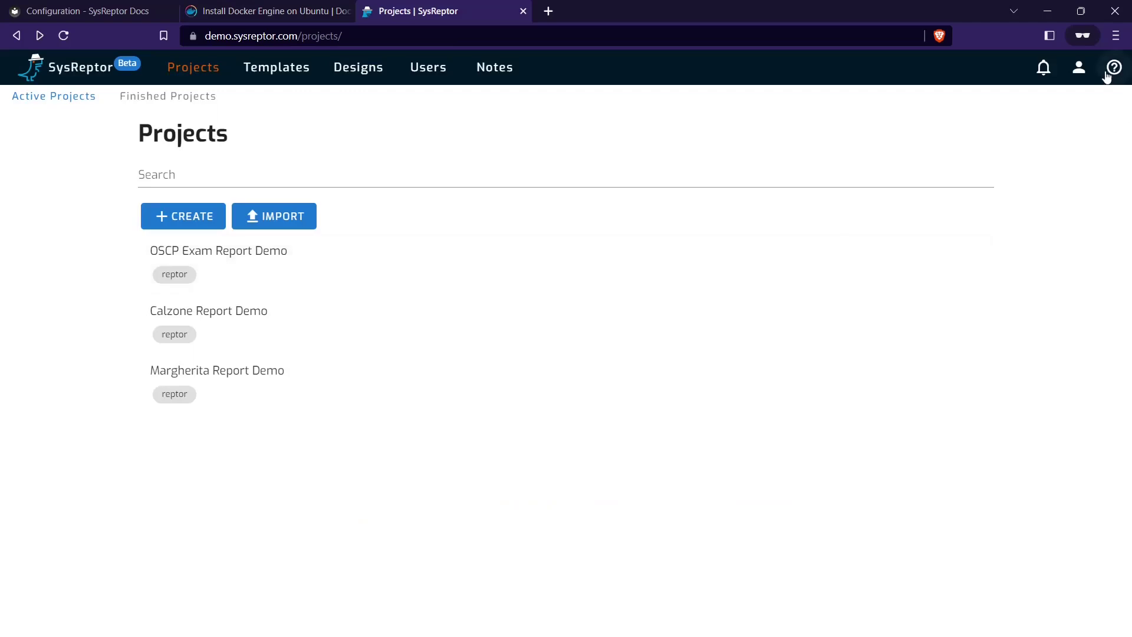
left_click(1078, 80)
left_click(1036, 167)
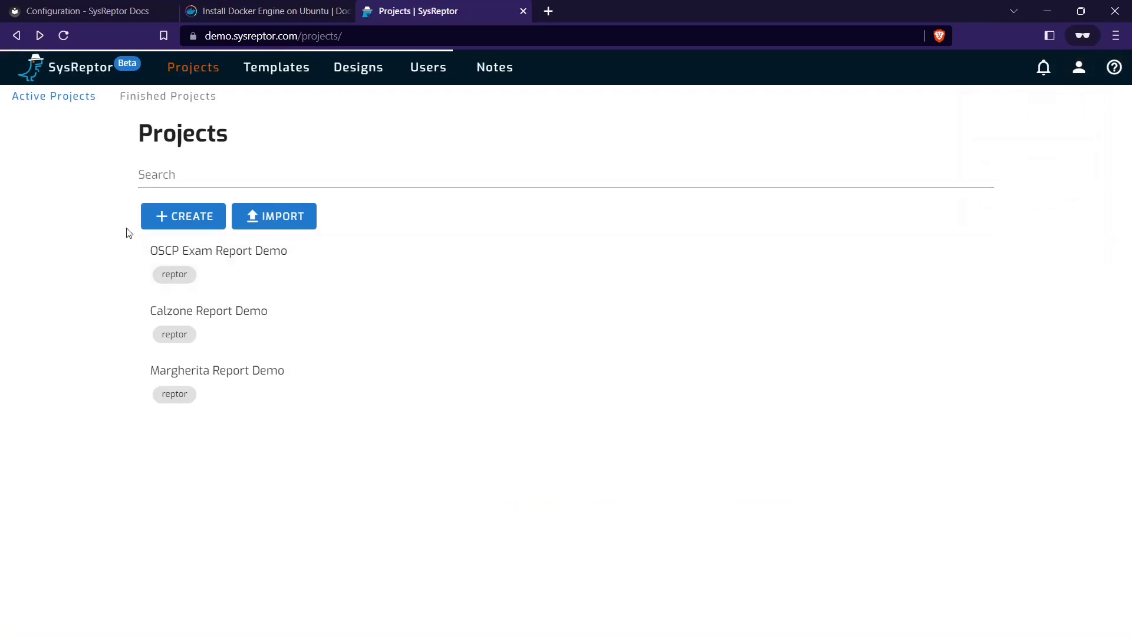
left_click(69, 156)
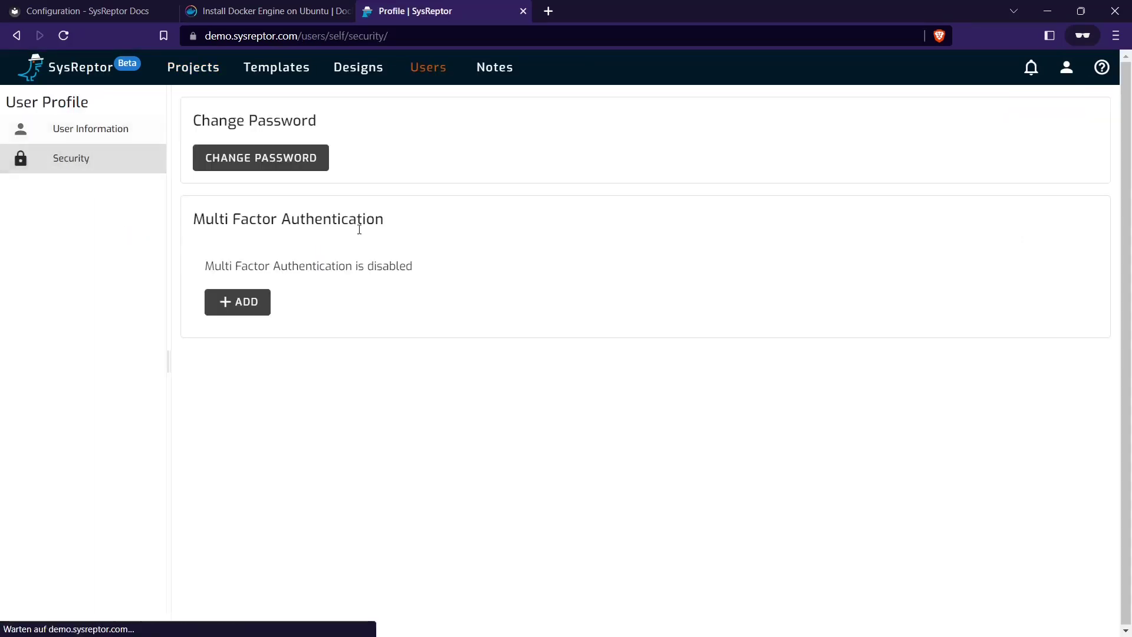
left_click(255, 301)
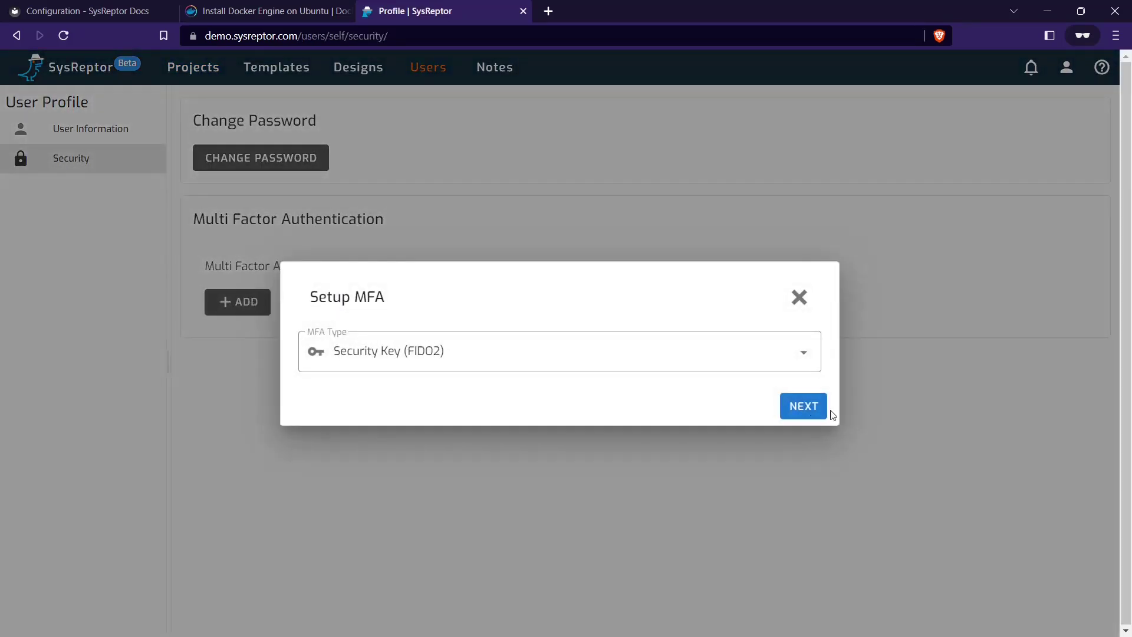
left_click(819, 413)
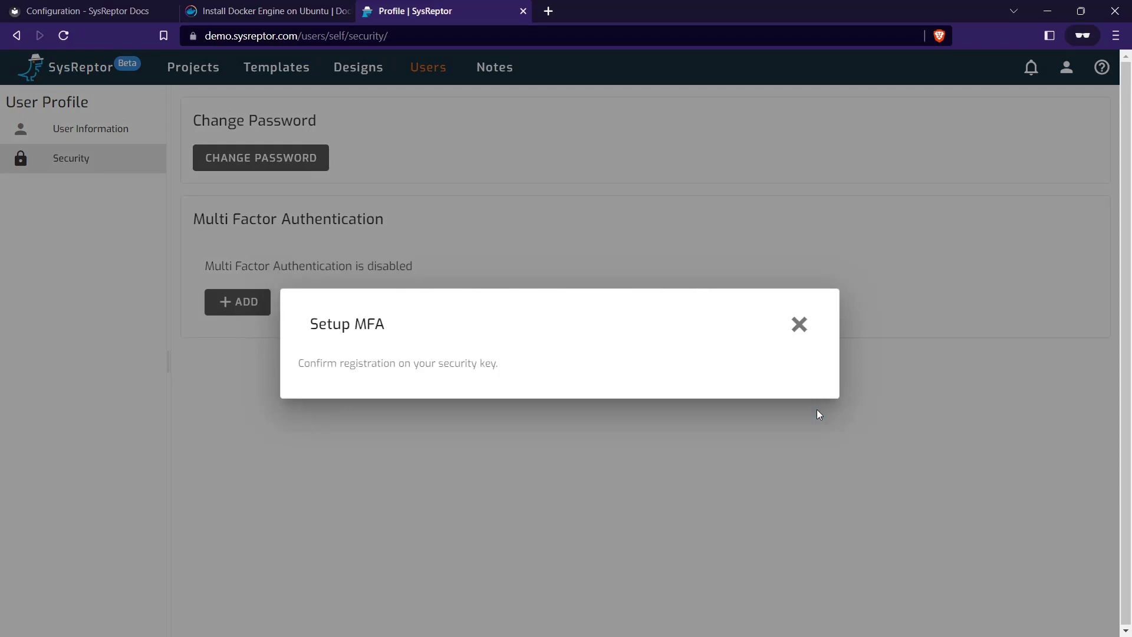
left_click(479, 369)
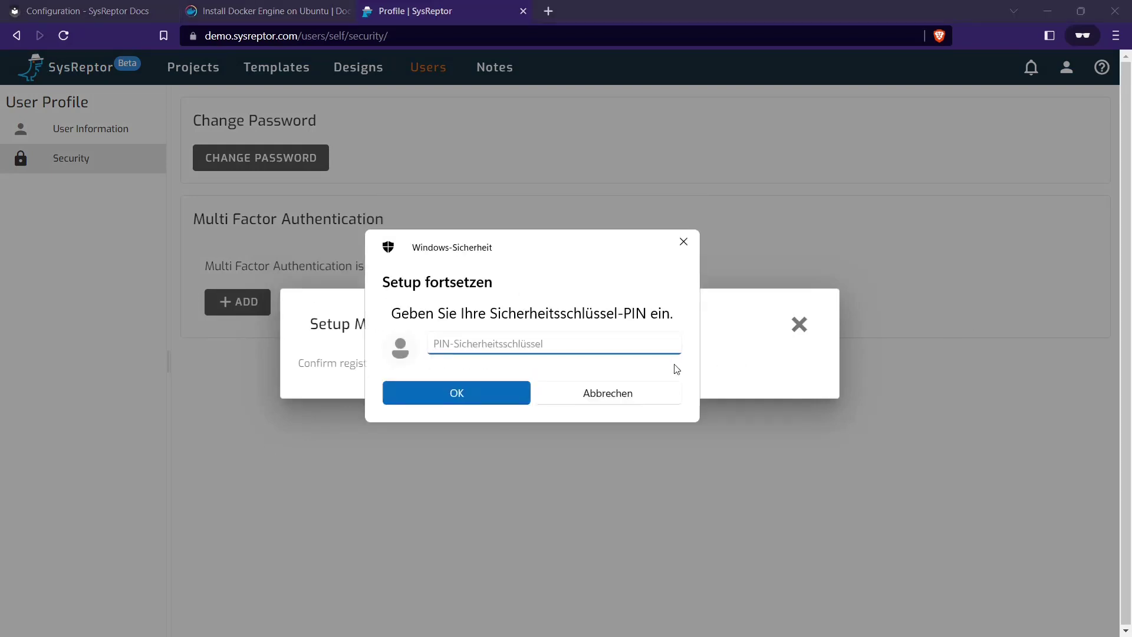
left_click(624, 395)
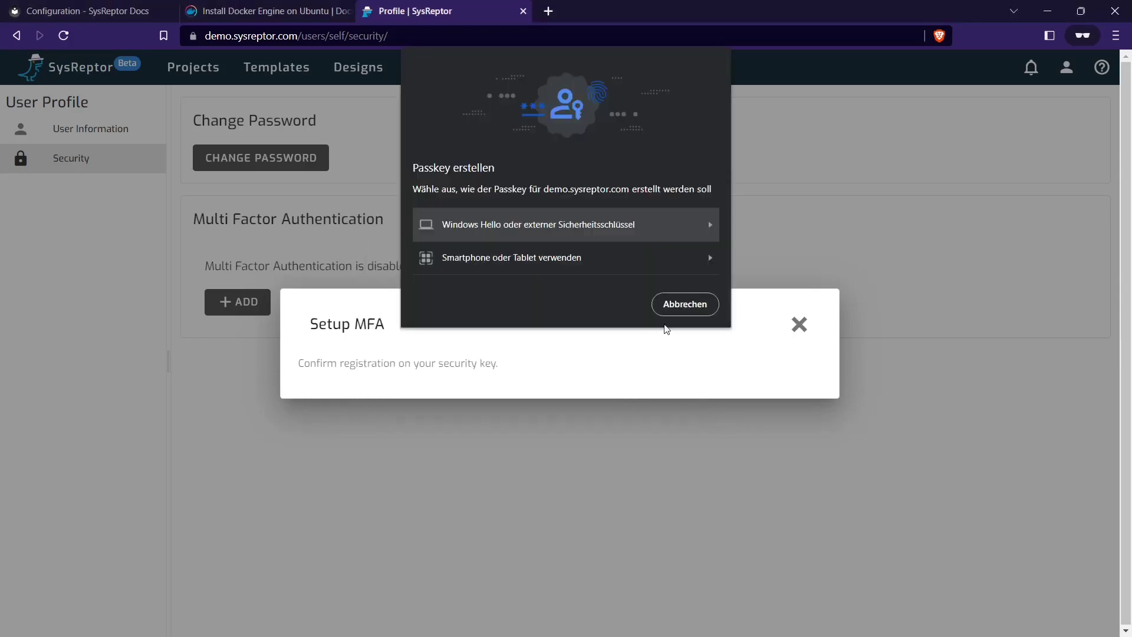
left_click(696, 313)
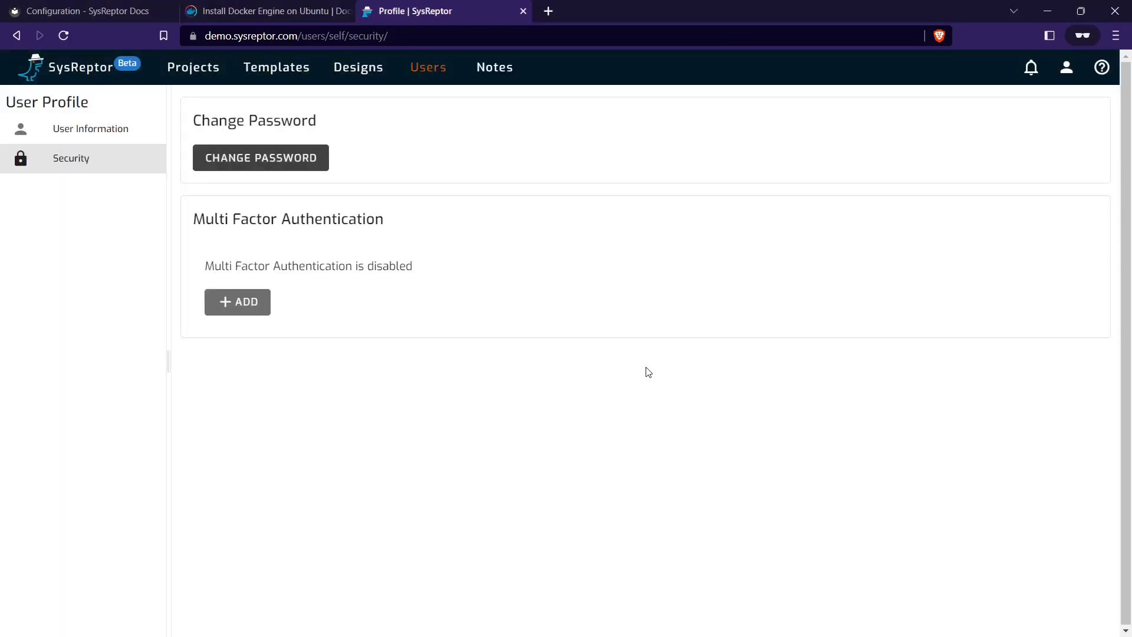
Clear the screen, then run ls -lah and cat .env to inspect the deploy folder
key("alt+Tab")
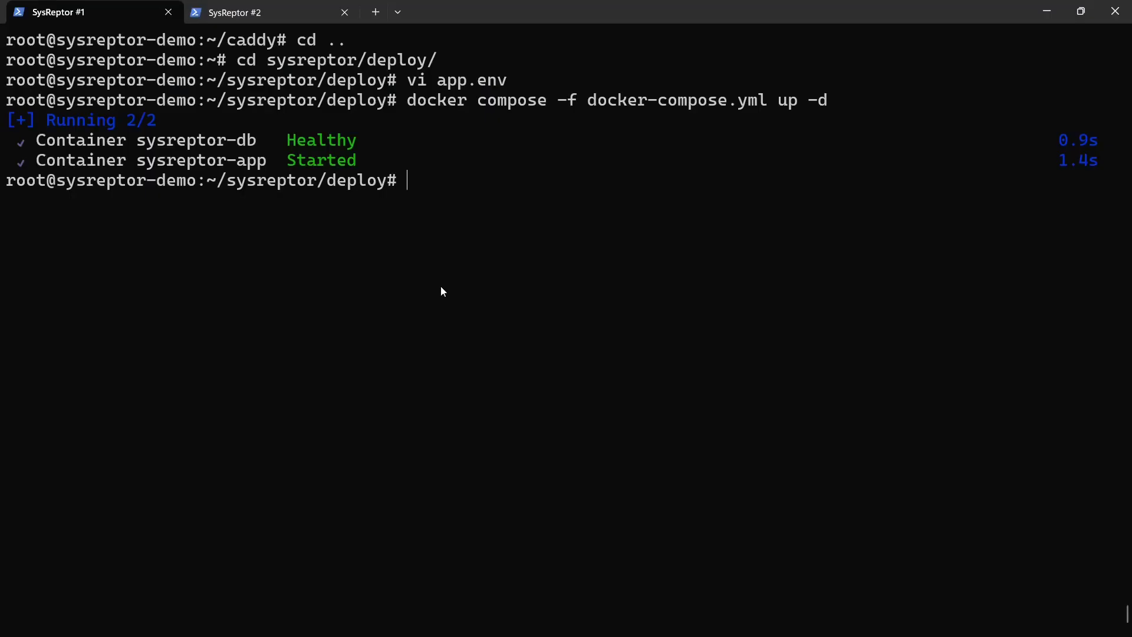
key("ctrl+l")
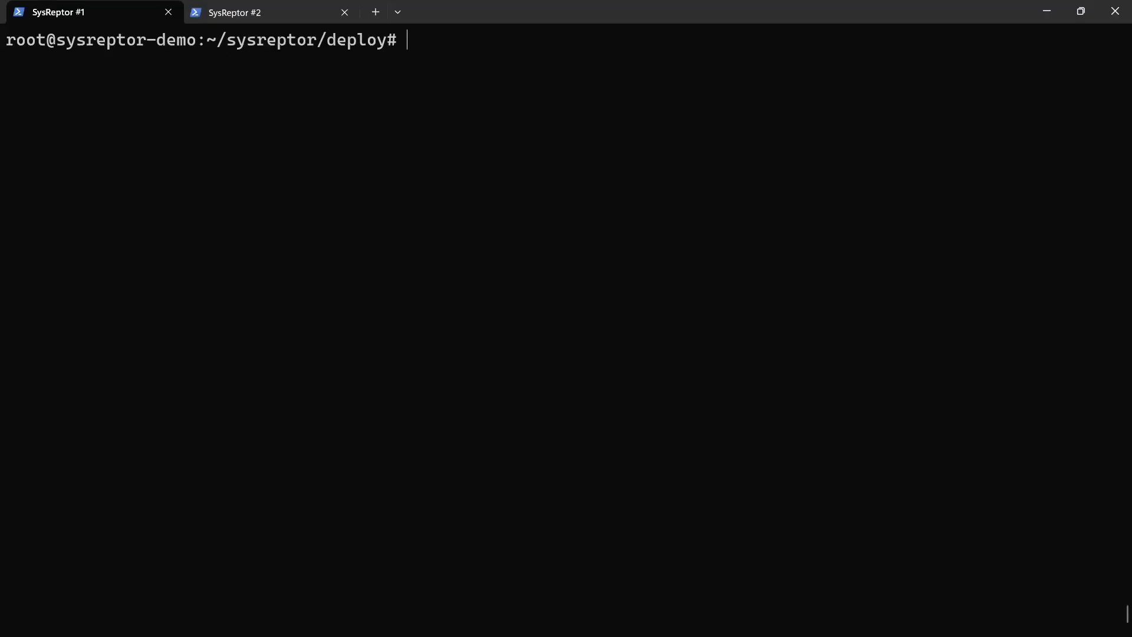
type("ls -lah")
key("Return")
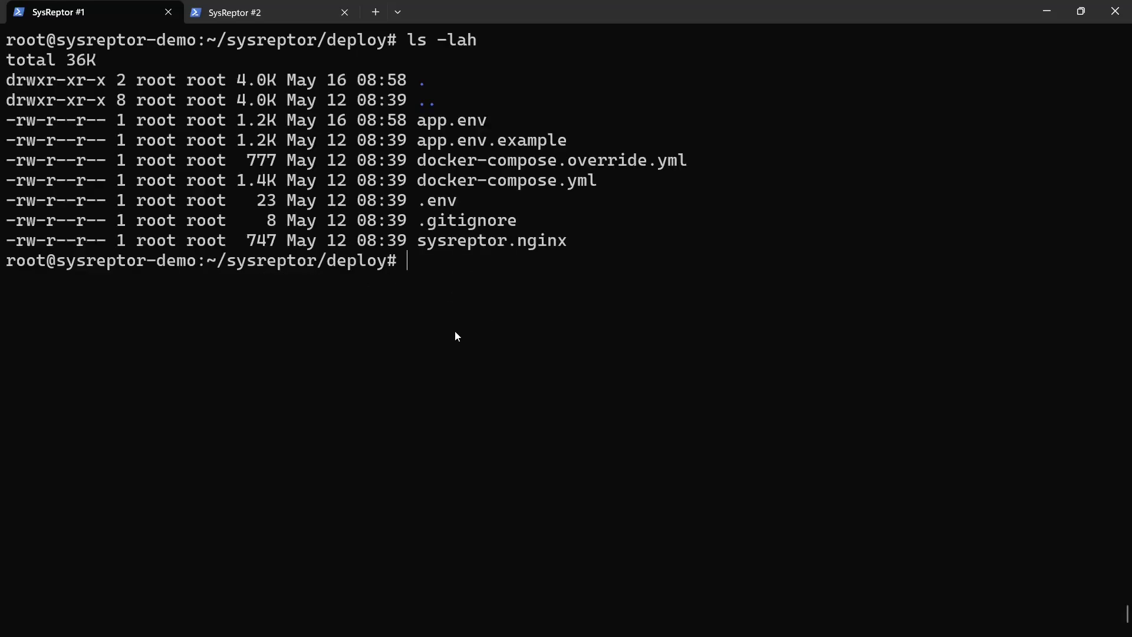
type("cat .env")
key("Return")
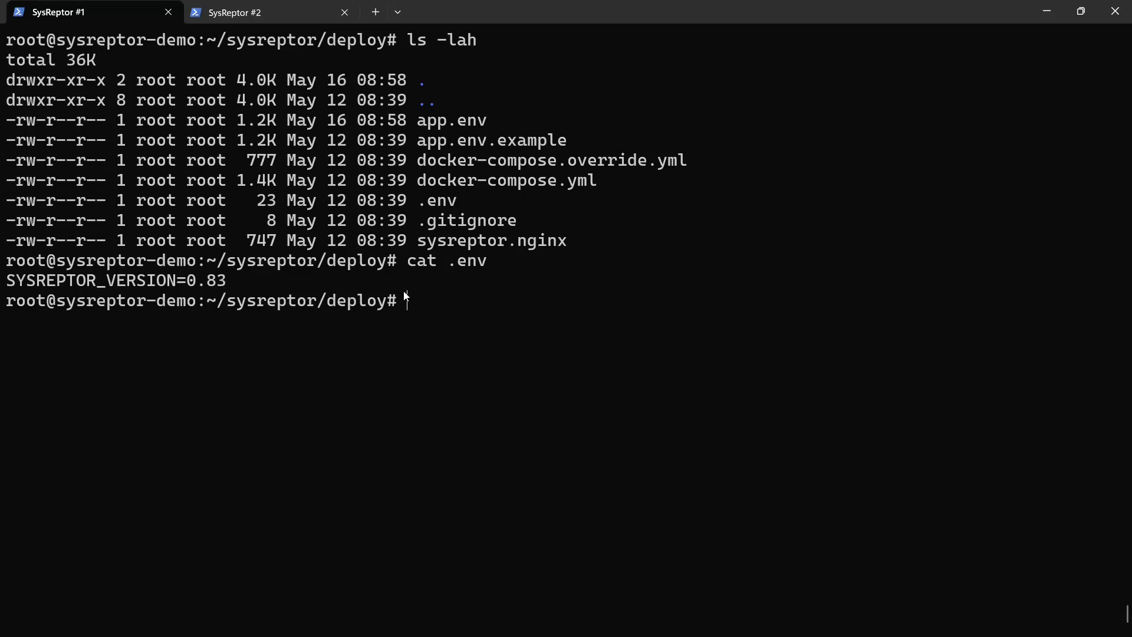
Edit .env in vi to change SYSREPTOR_VERSION from 0.83 to 0.82 and save
type("vi .enc")
key("BackSpace")
type("v")
key("Return")
key("shift+a")
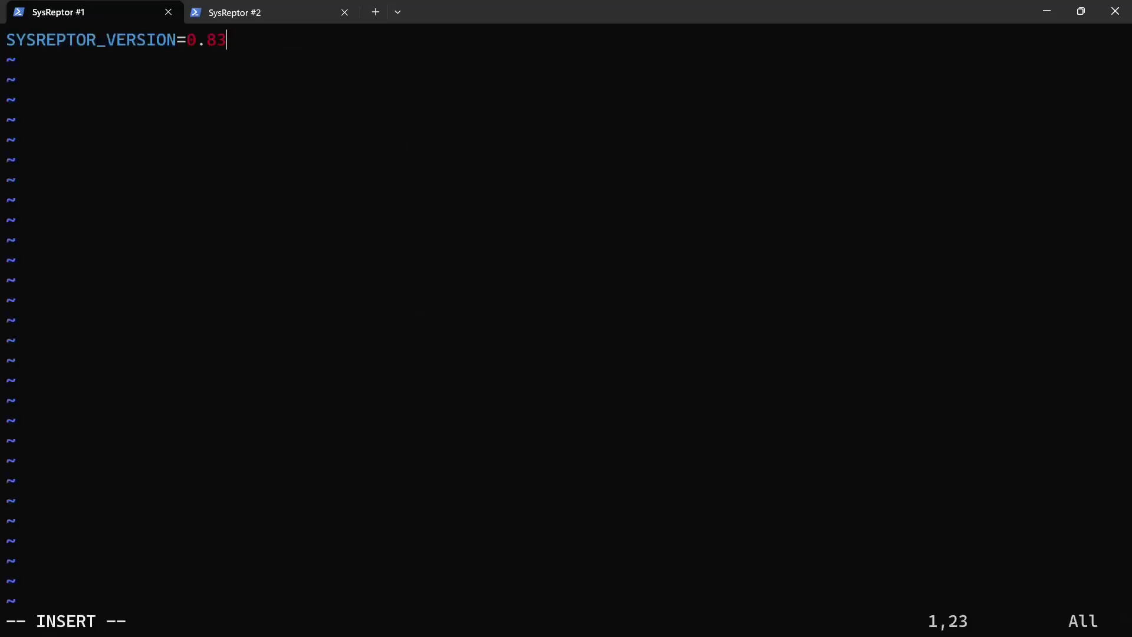
key("BackSpace")
type("2")
key("Escape")
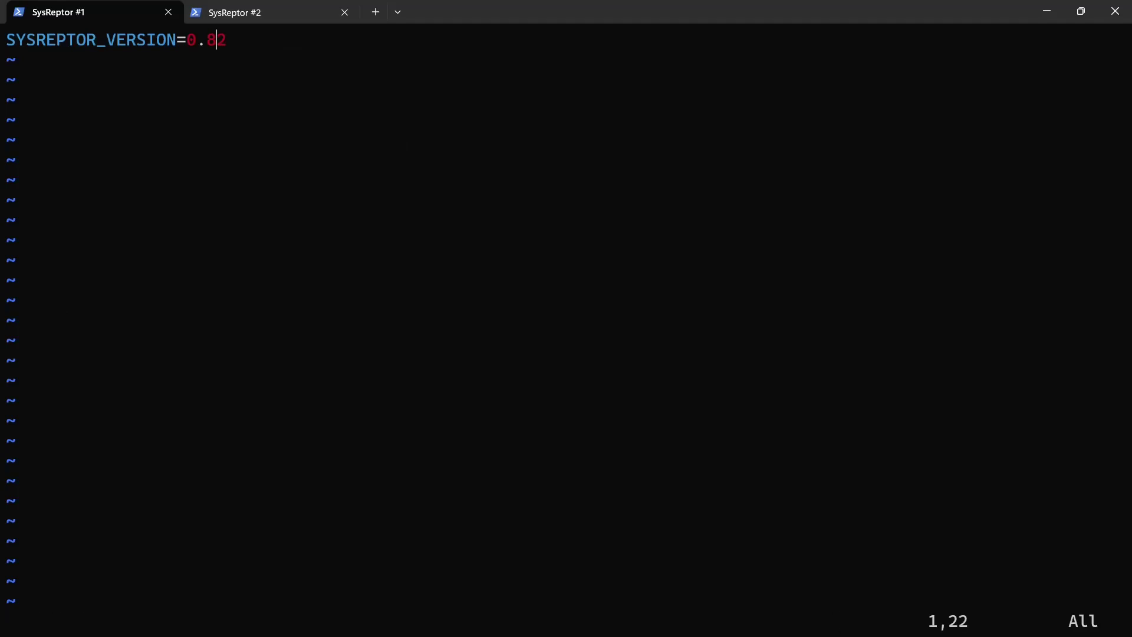
type(":x")
key("Return")
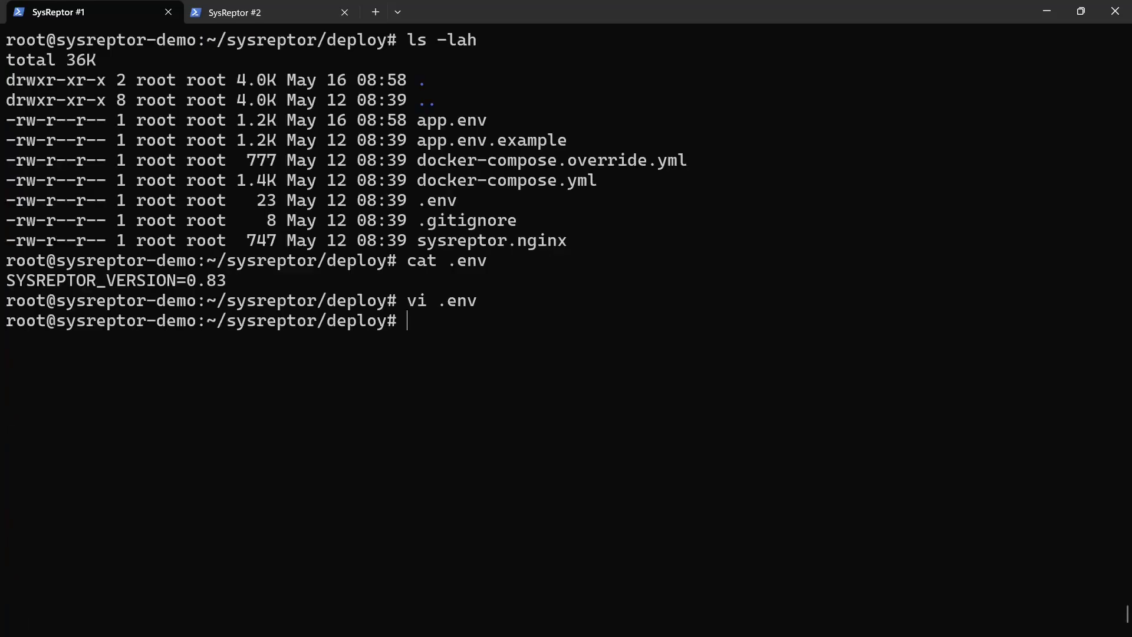
Move up to the sysreptor folder and list its contents
type("cd ..")
key("Return")
type("ls")
key("Return")
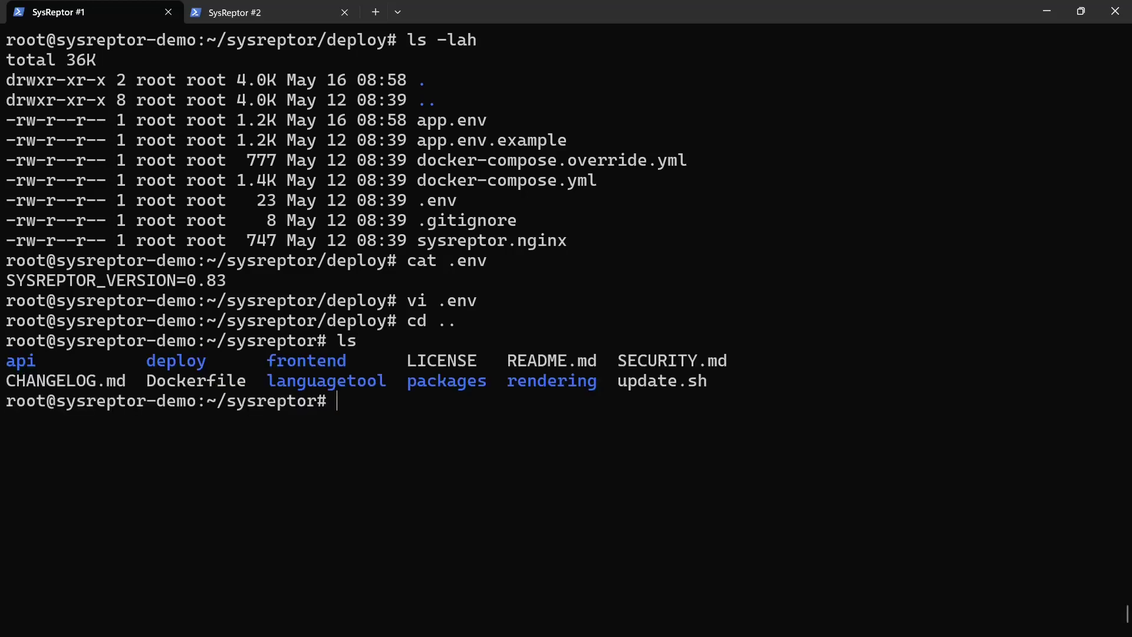
Run bash update.sh in ~/sysreptor to upgrade SysReptor from 0.82 to 0.83
left_click_drag(620, 386, 703, 380)
key("ctrl+c")
type("bash updat")
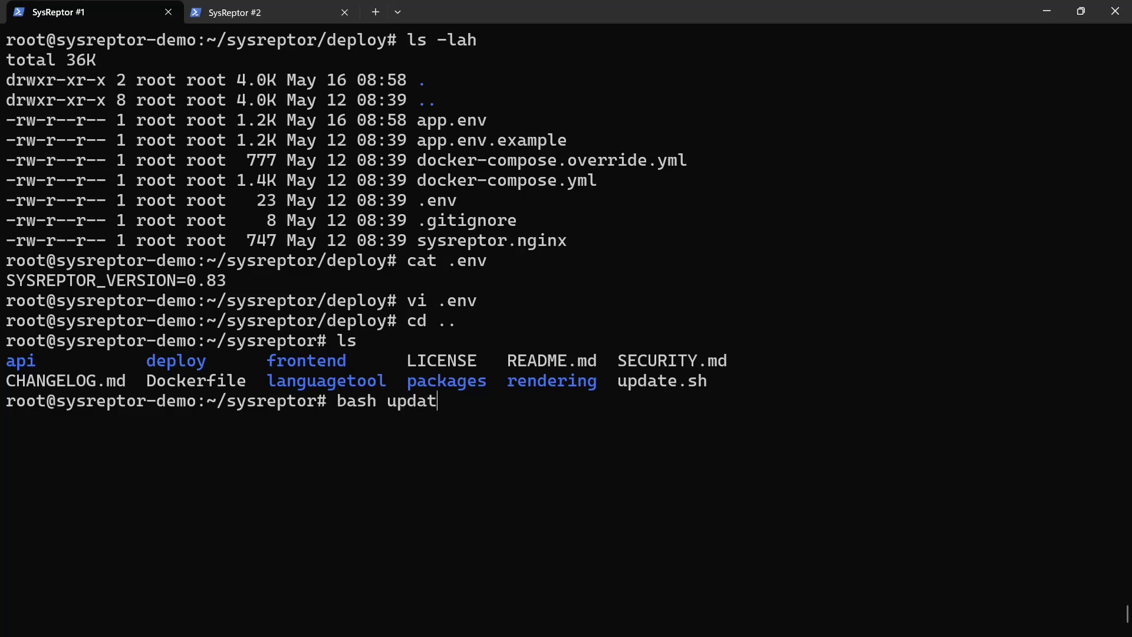
key("Tab")
key("Return")
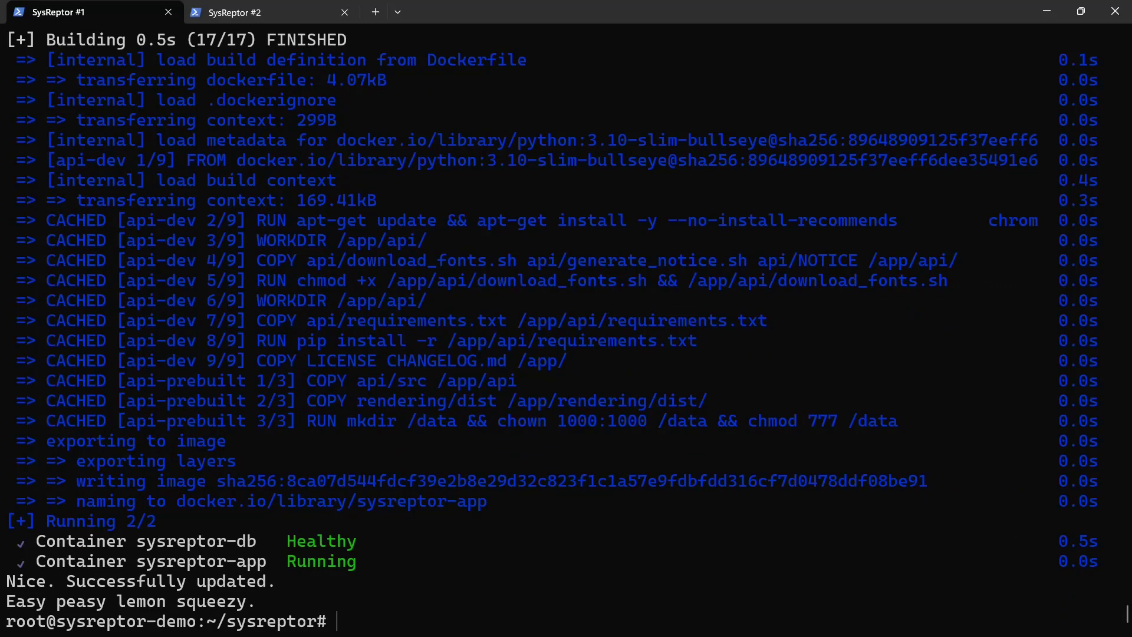
List the home folder and copy the sysreptor-backup-2023-05-16 folder name created by the update
type("cd ..")
key("Return")
type("ls")
key("Return")
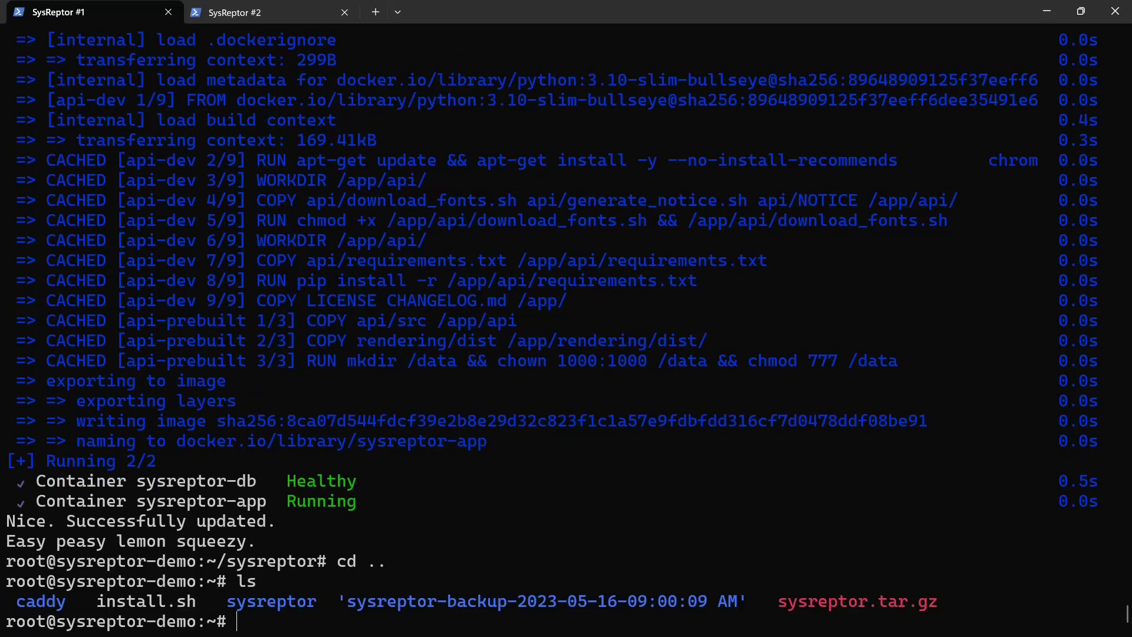
double_click(275, 600)
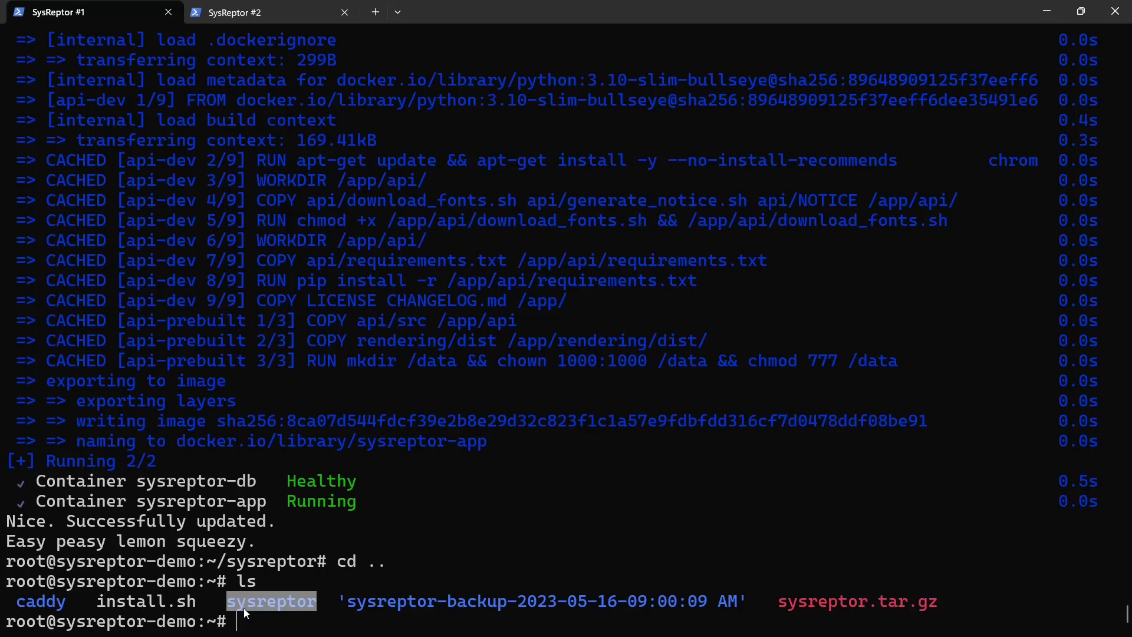
key("ctrl+c")
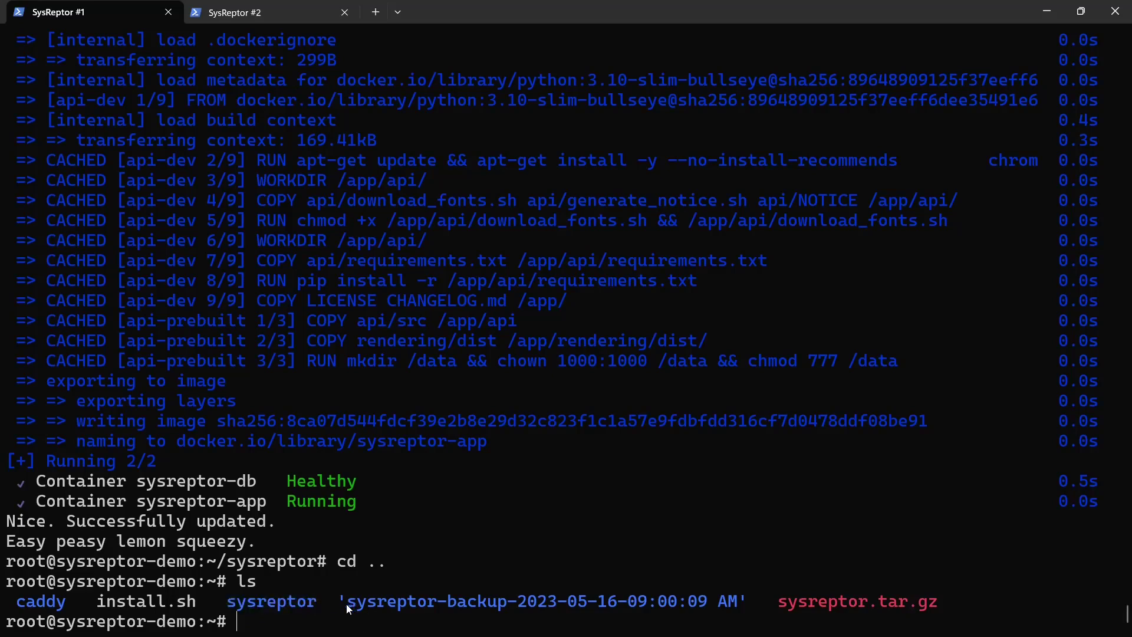
left_click_drag(346, 604, 705, 600)
key("ctrl+c")
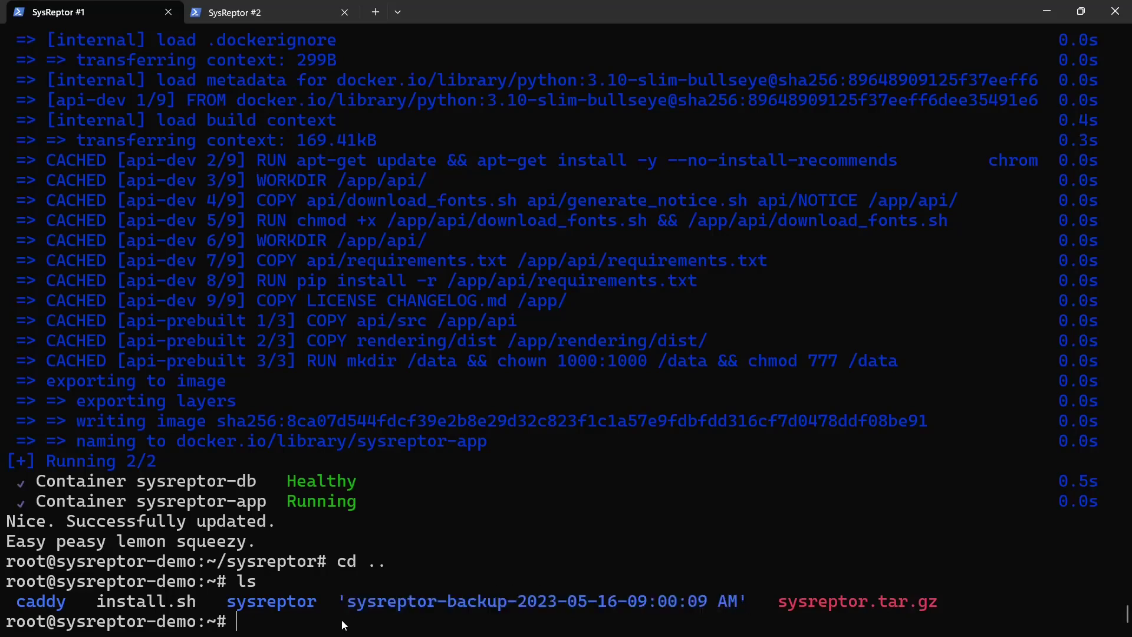